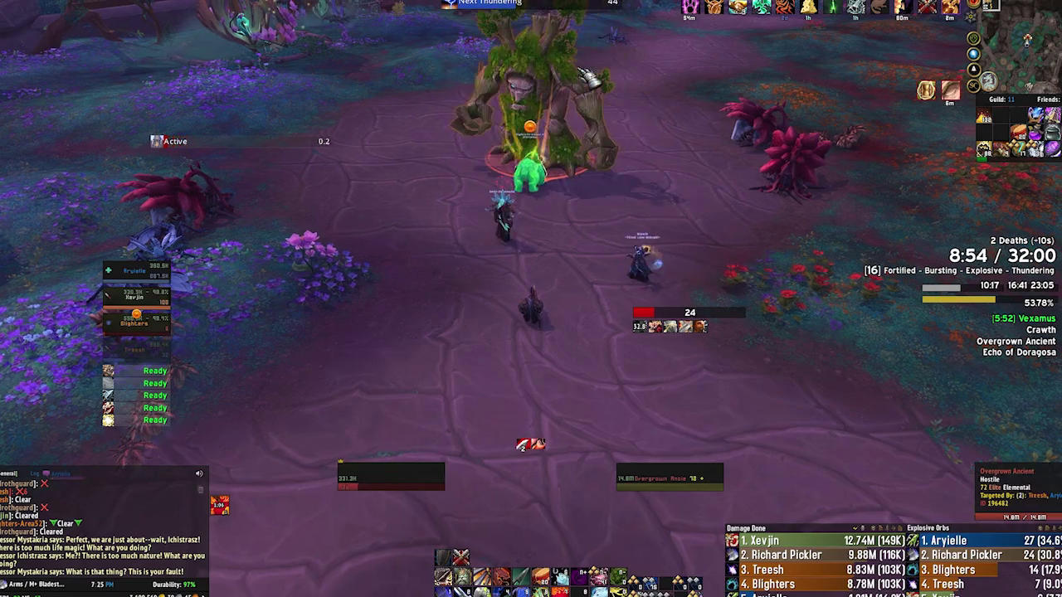
{"action": "mouse_move", "coordinate": [584, 83]}
{"action": "left_mouse_down"}
{"action": "mouse_move", "coordinate": [639, 157]}
{"action": "mouse_move", "coordinate": [606, 174]}
{"action": "left_mouse_up"}
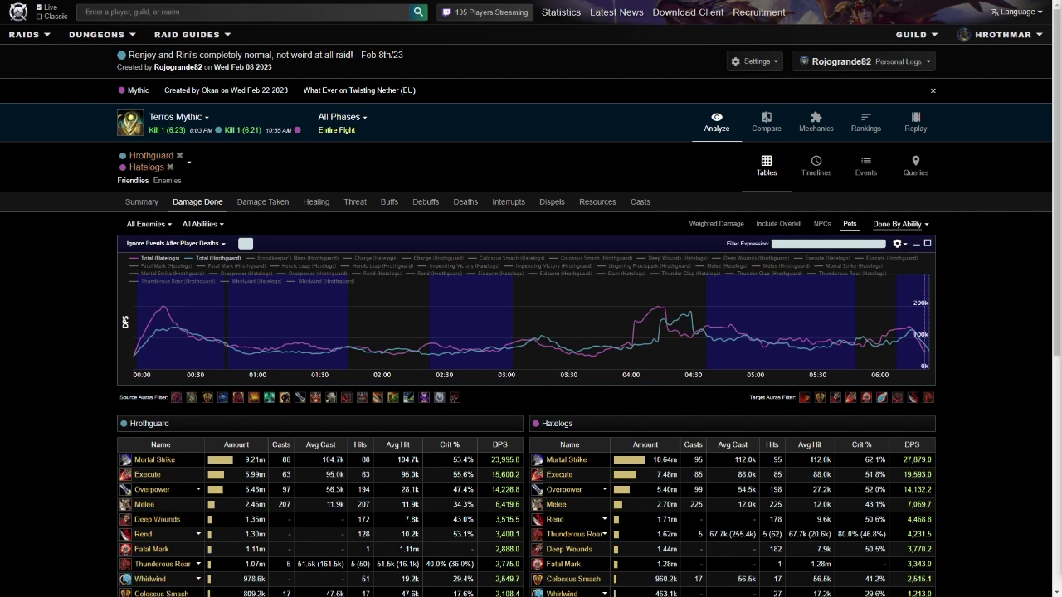
{"action": "scroll", "coordinate": [1016, 313], "scroll_direction": "down", "scroll_amount": 4}
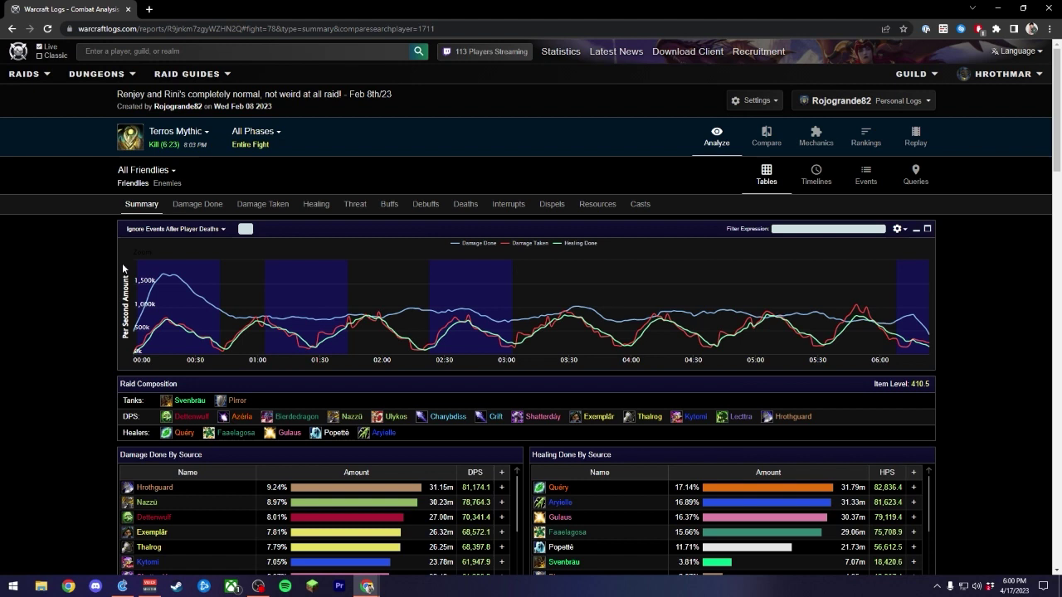
Step: Open the comparison options for the Terros Mythic kill and choose the report owner's warrior as the player for the similar-parse search
{"action": "left_click", "coordinate": [764, 142]}
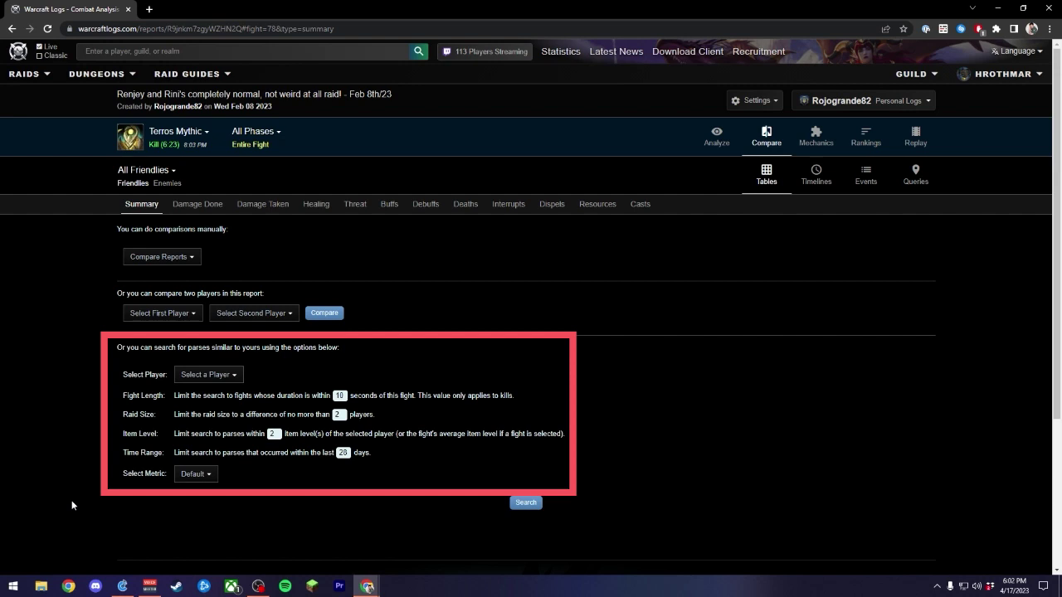
{"action": "left_click", "coordinate": [224, 377]}
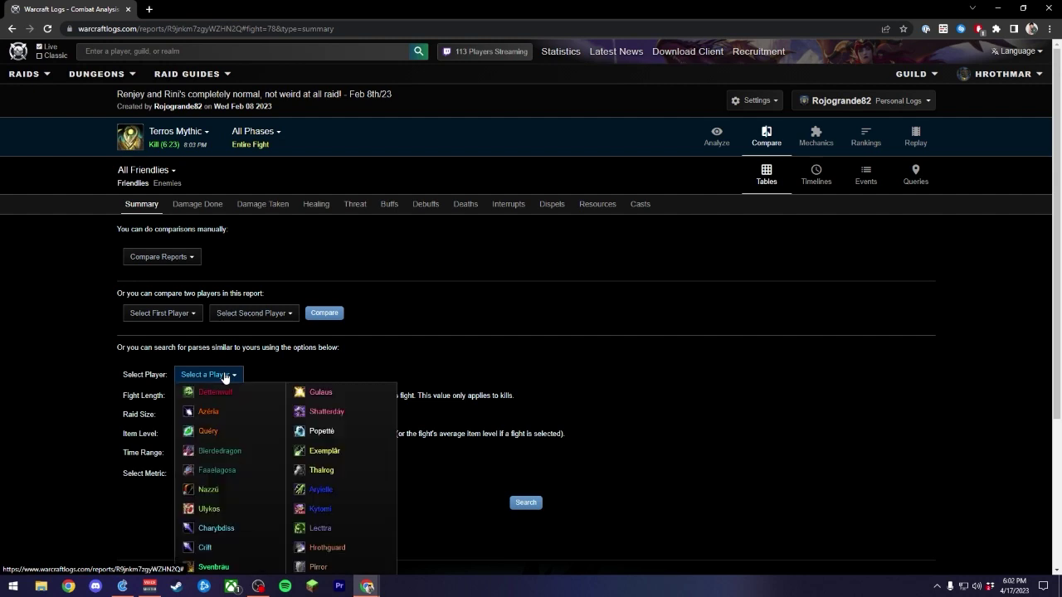
{"action": "left_click", "coordinate": [324, 554]}
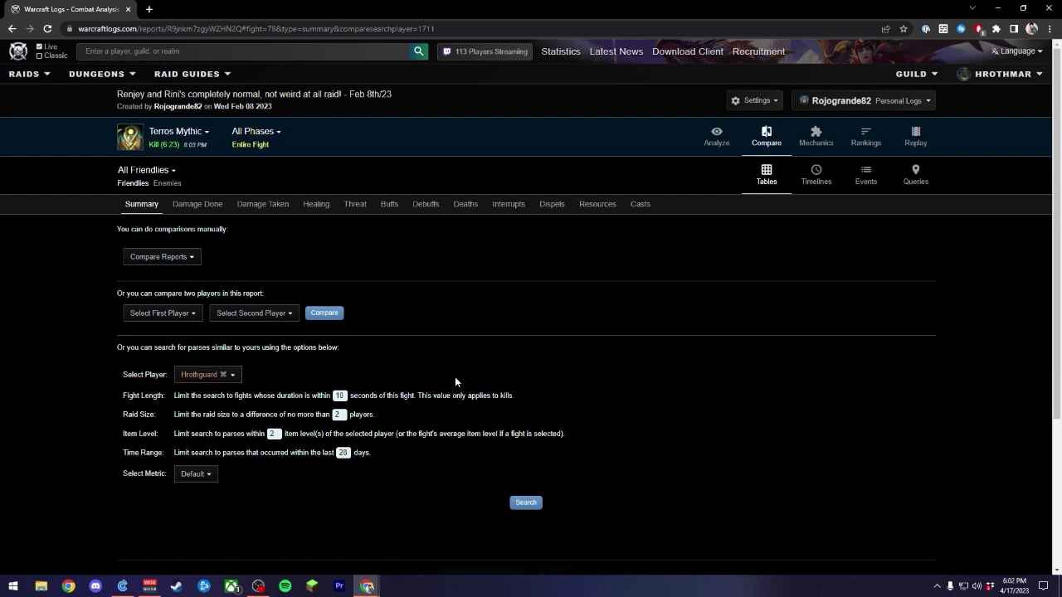
Step: Review the metric choices and the time range limit of the similar-parse search without changing them
{"action": "left_click", "coordinate": [208, 474]}
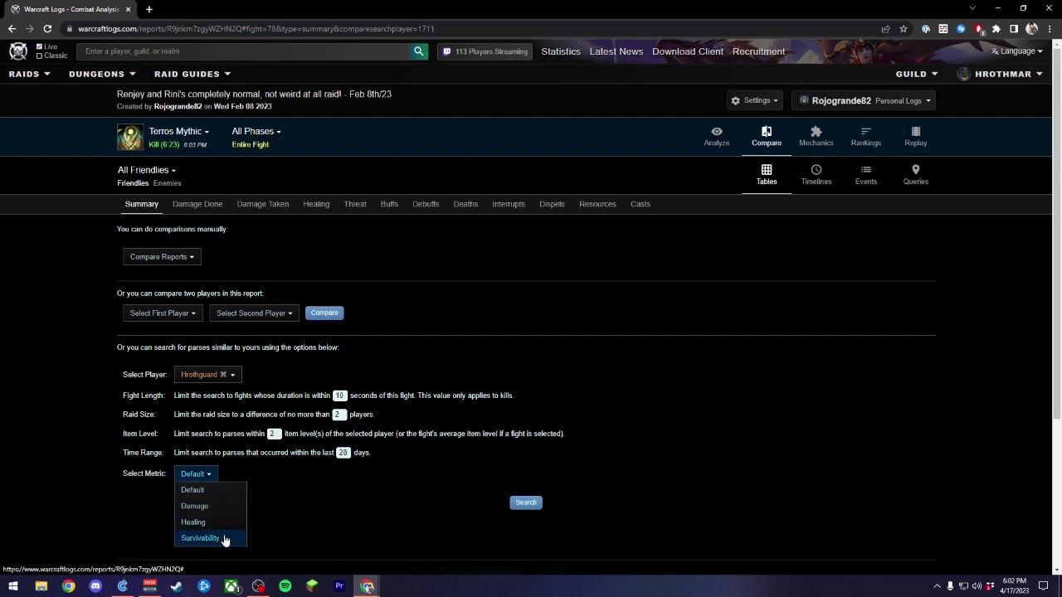
{"action": "left_click", "coordinate": [287, 511]}
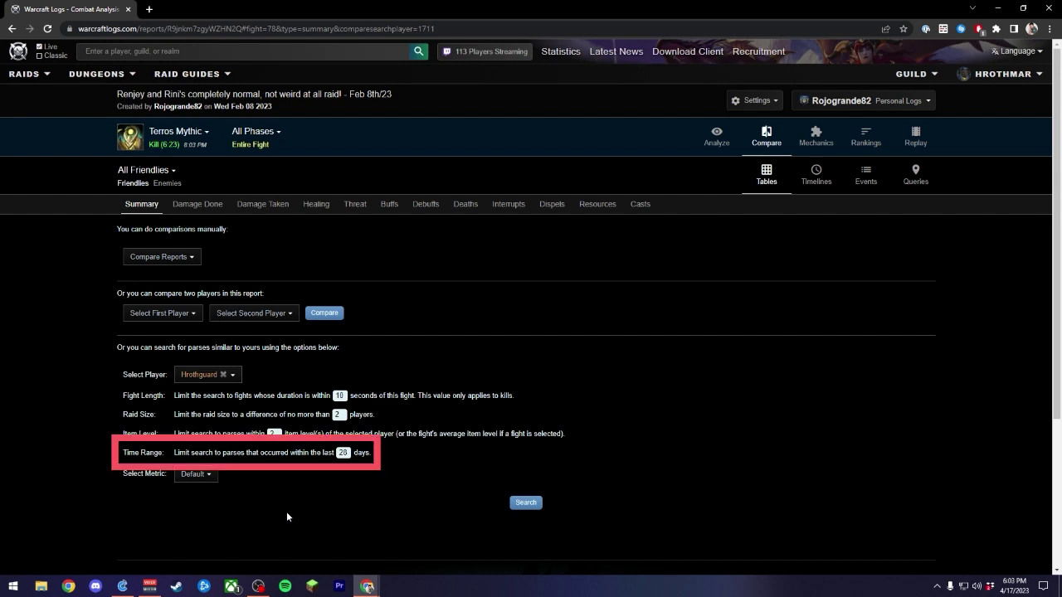
{"action": "left_click_drag", "start_coordinate": [162, 453], "coordinate": [123, 375]}
{"action": "left_click_drag", "start_coordinate": [174, 453], "coordinate": [335, 453]}
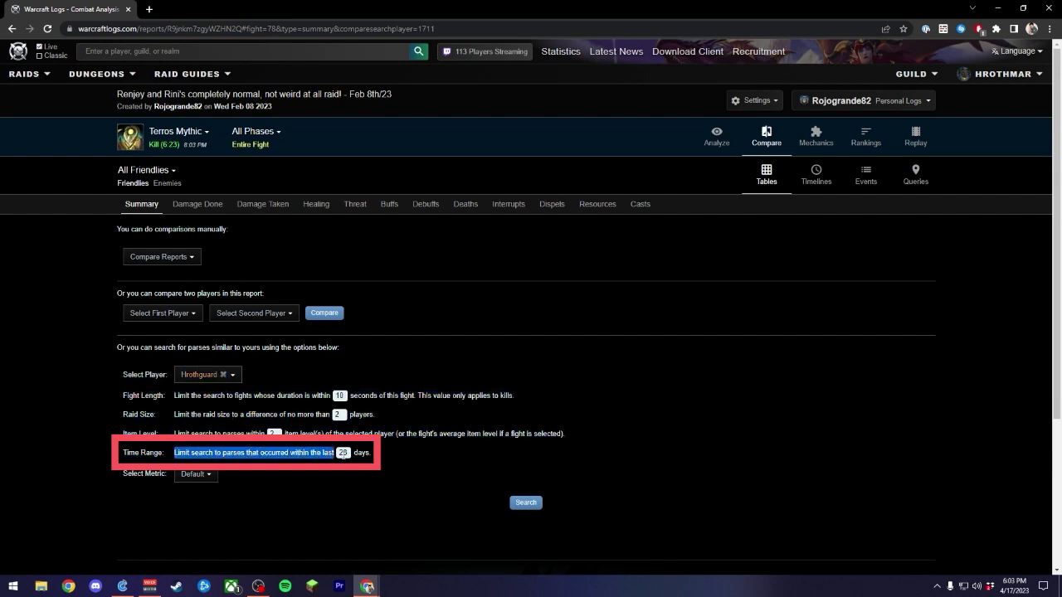
{"action": "double_click", "coordinate": [342, 453]}
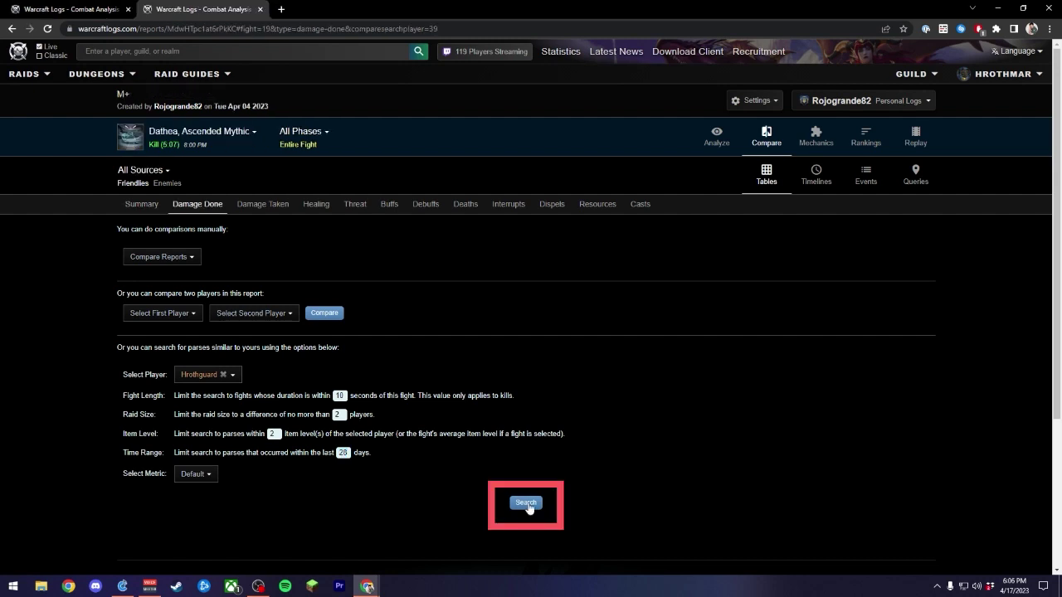
Step: Search for parses similar to the selected warrior's Dathea, Ascended Mythic kill and open the comparison with the rank 1 result
{"action": "left_click", "coordinate": [527, 504]}
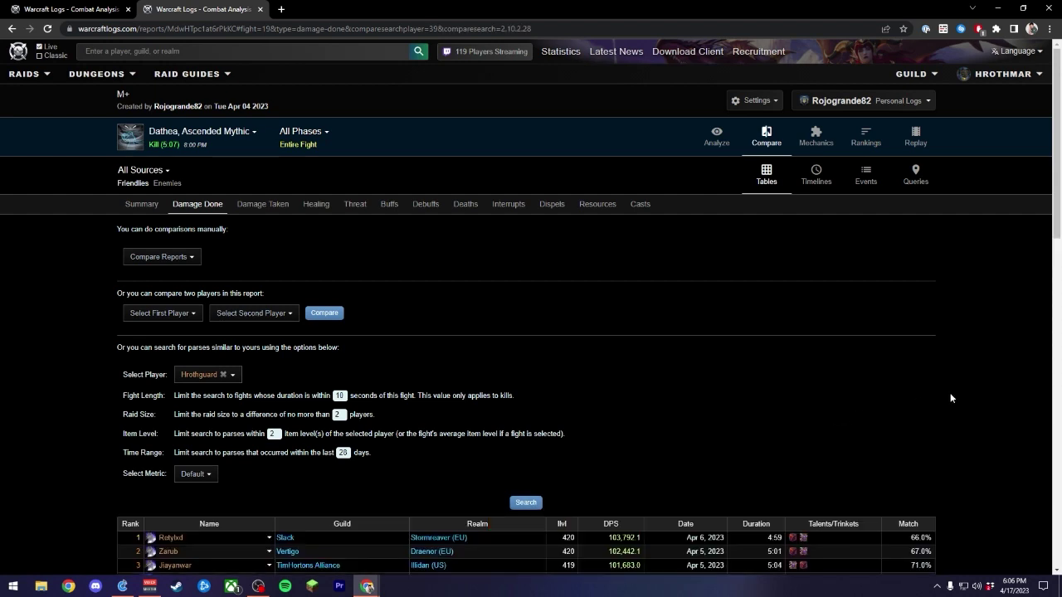
{"action": "scroll", "coordinate": [974, 391], "scroll_direction": "down", "scroll_amount": 3}
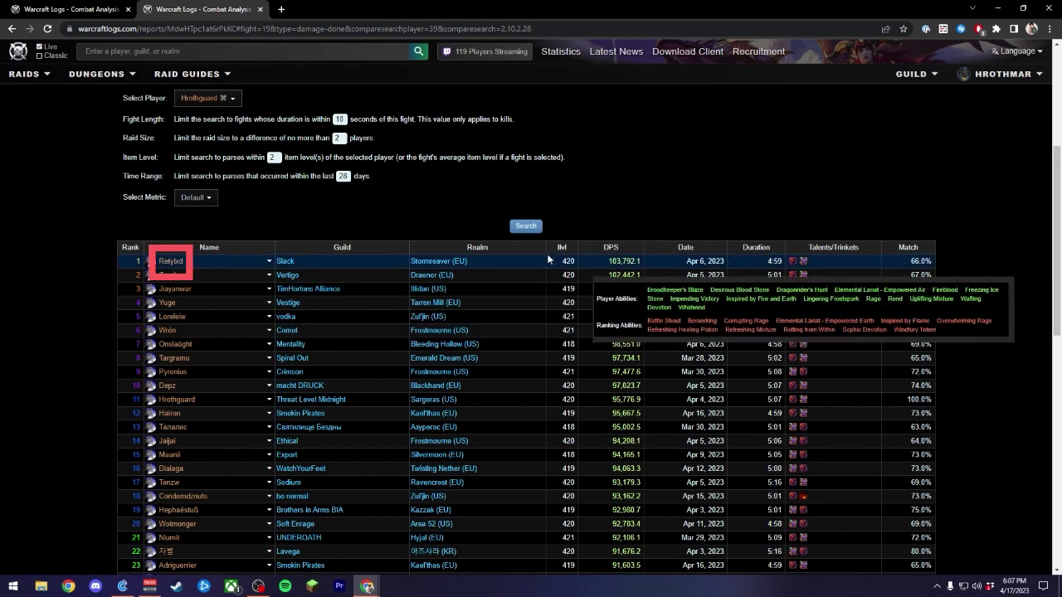
{"action": "left_click", "coordinate": [173, 262]}
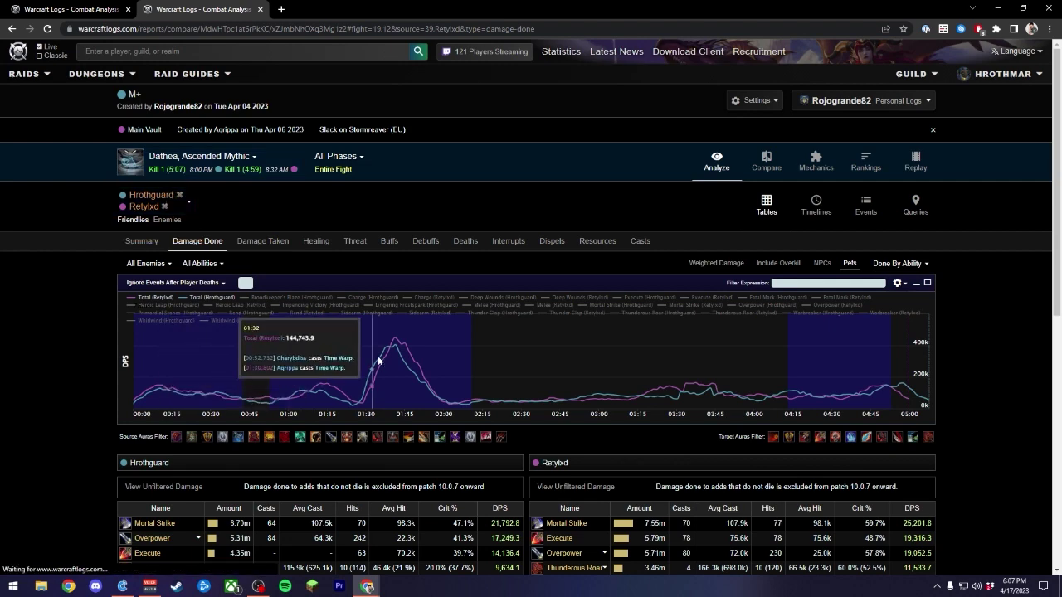
Step: Examine the damage done by each ability side by side for both players in the Dathea comparison
{"action": "scroll", "coordinate": [599, 387], "scroll_direction": "down", "scroll_amount": 1}
{"action": "scroll", "coordinate": [599, 387], "scroll_direction": "down", "scroll_amount": 3}
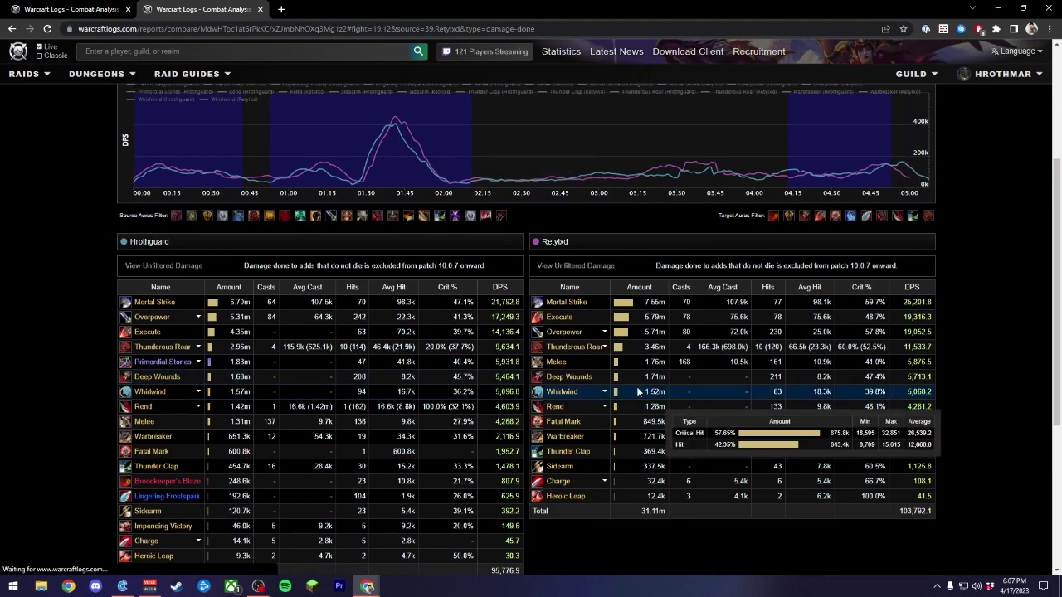
{"action": "scroll", "coordinate": [636, 387], "scroll_direction": "down", "scroll_amount": 1}
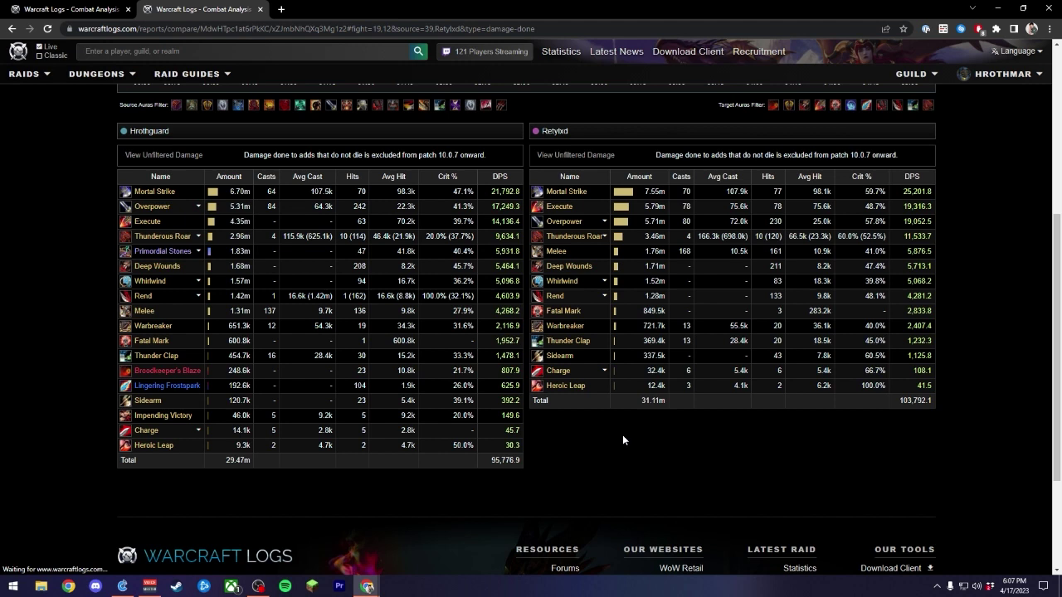
{"action": "scroll", "coordinate": [87, 282], "scroll_direction": "up", "scroll_amount": 4}
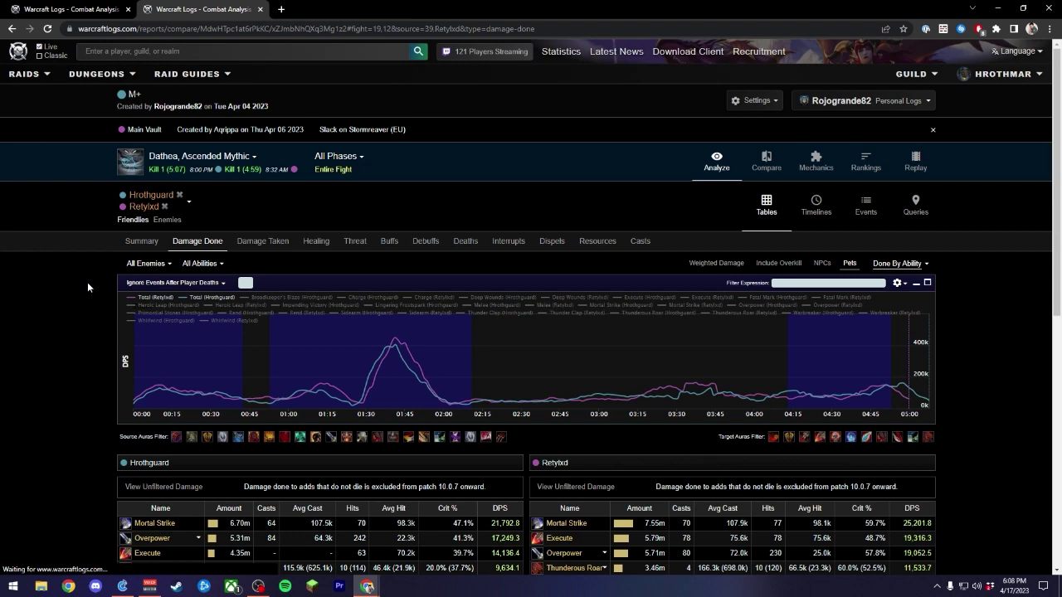
Step: Open the summary comparison, expand both players' talent trees, and compare their class and spec talents
{"action": "left_click", "coordinate": [141, 240]}
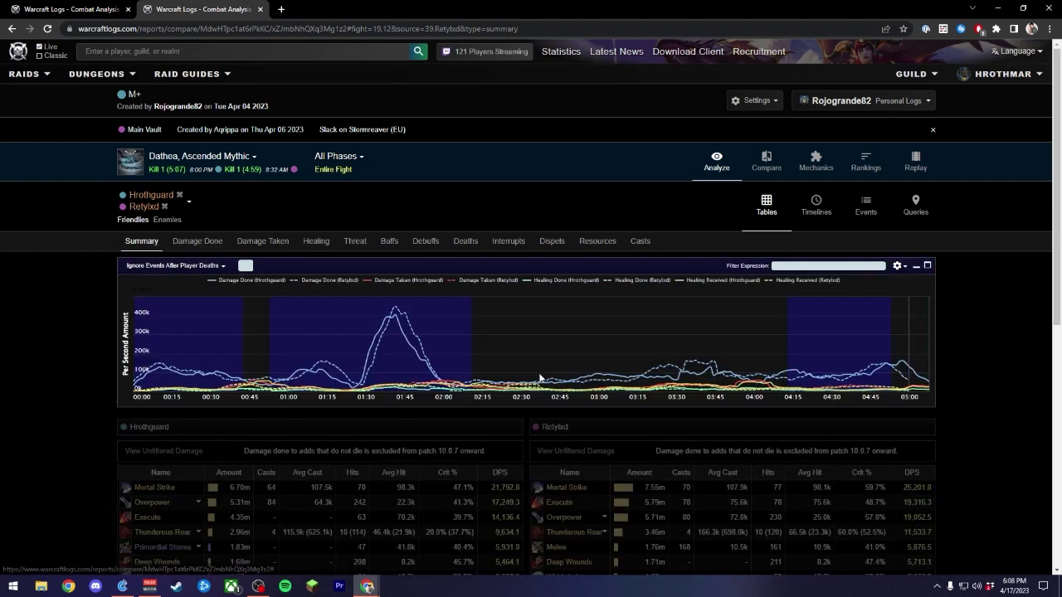
{"action": "scroll", "coordinate": [726, 401], "scroll_direction": "down", "scroll_amount": 3}
{"action": "left_click", "coordinate": [734, 352]}
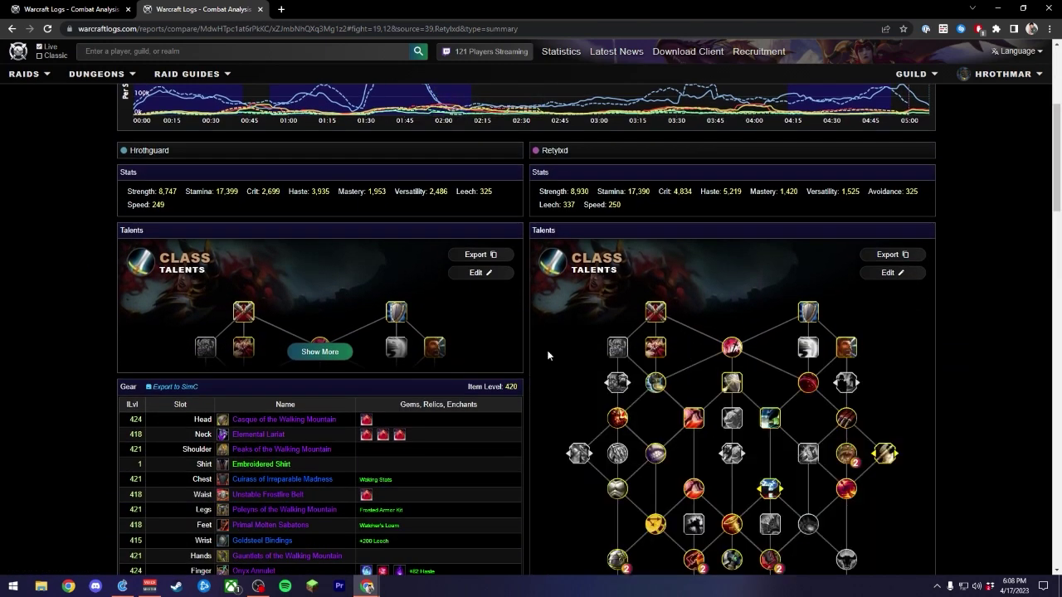
{"action": "left_click", "coordinate": [323, 351]}
{"action": "scroll", "coordinate": [593, 404], "scroll_direction": "down", "scroll_amount": 8}
{"action": "scroll", "coordinate": [592, 404], "scroll_direction": "up", "scroll_amount": 5}
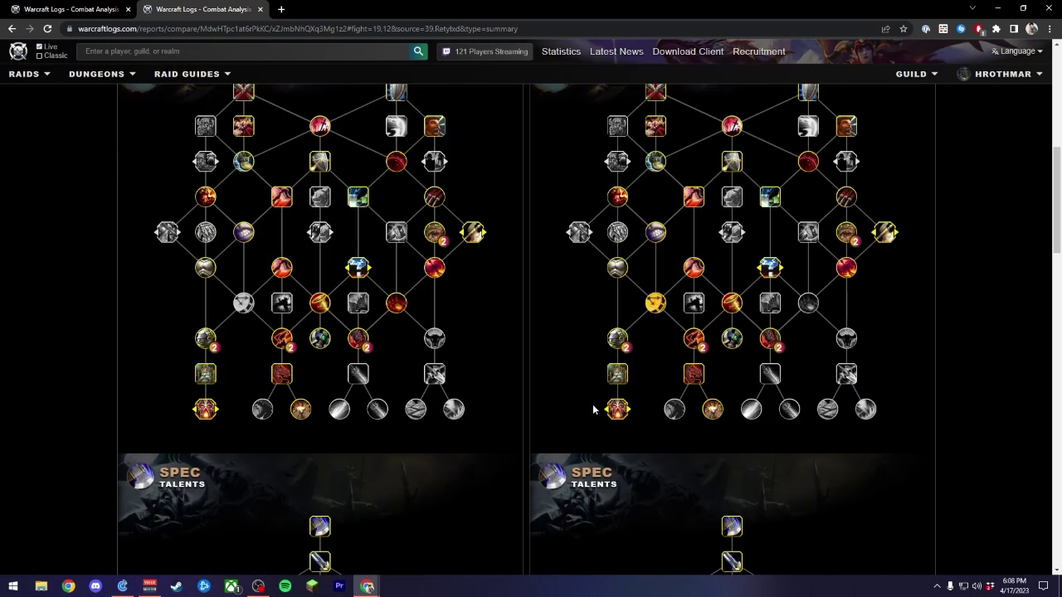
Step: View the Damage Done comparison and the Damage Taken comparison for the two players
{"action": "scroll", "coordinate": [592, 404], "scroll_direction": "up", "scroll_amount": 10}
{"action": "left_click", "coordinate": [198, 241]}
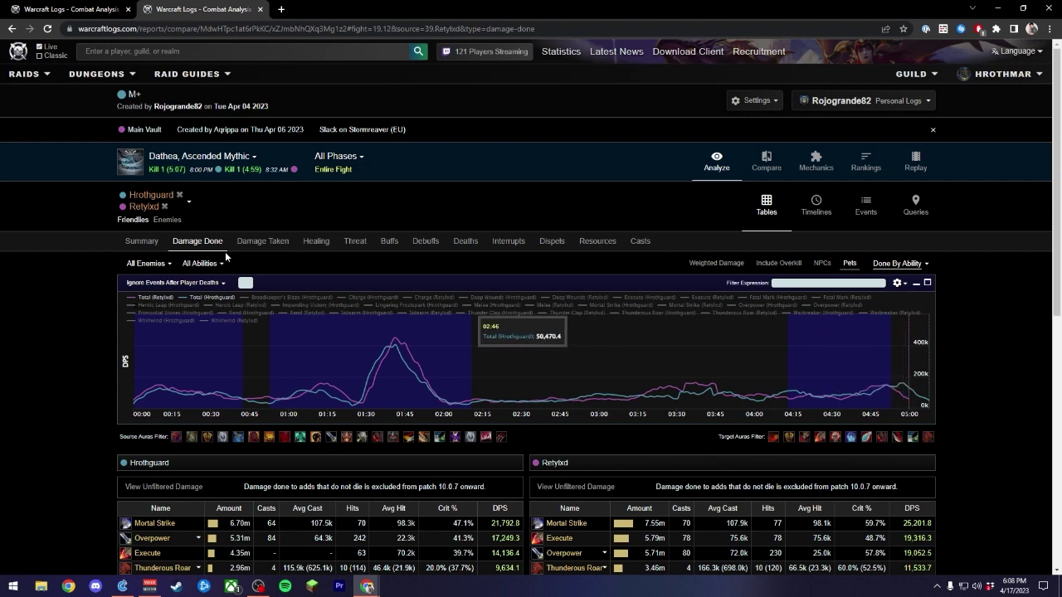
{"action": "left_click", "coordinate": [263, 241]}
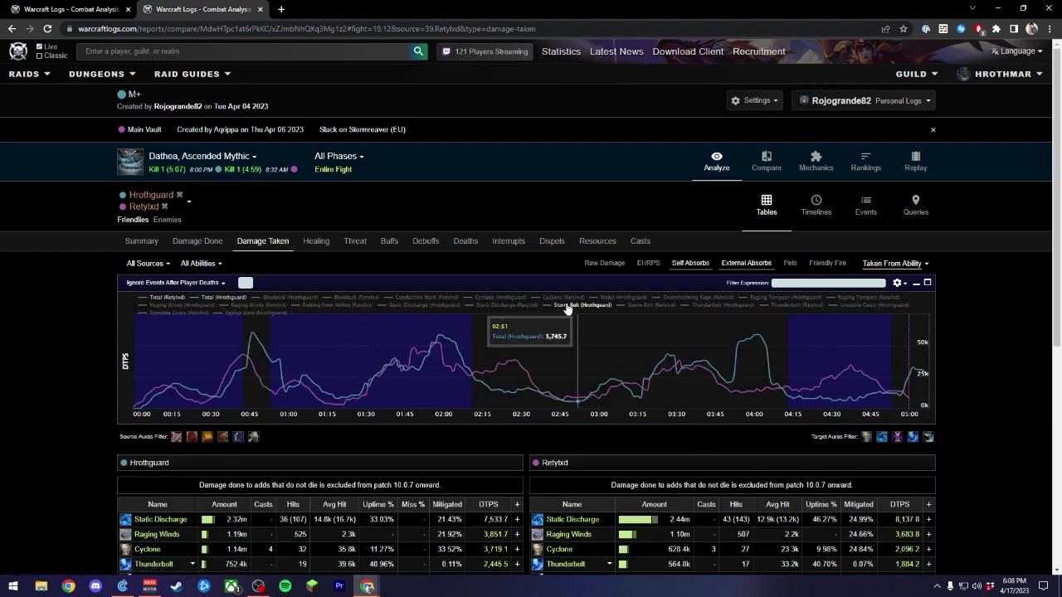
Step: Open the Casts comparison and examine both players' spell timelines beyond the opening seconds of the Dathea fight
{"action": "left_click", "coordinate": [640, 241]}
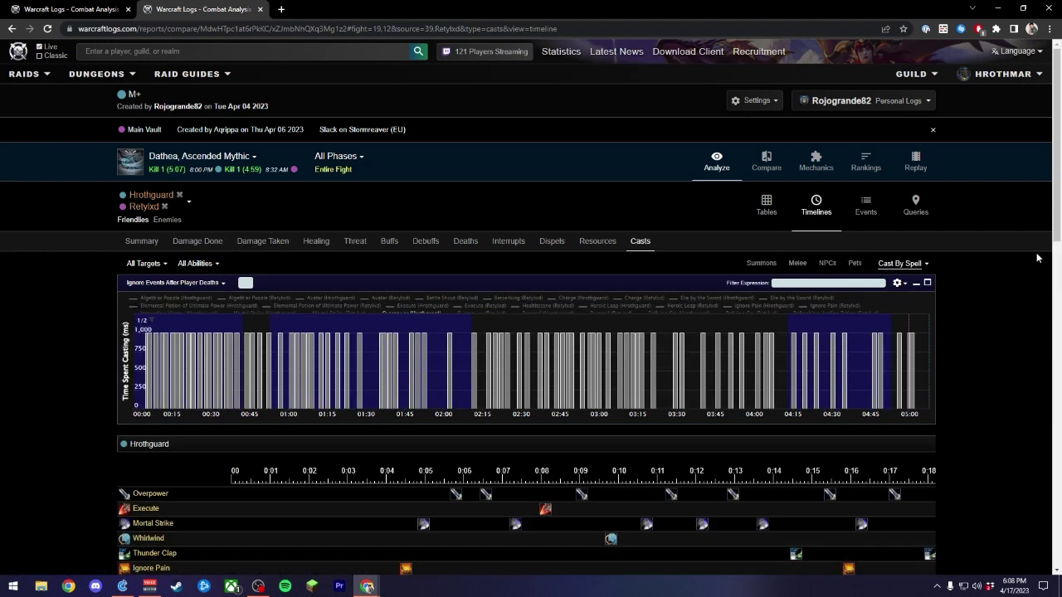
{"action": "left_click_drag", "start_coordinate": [1058, 208], "coordinate": [1058, 390]}
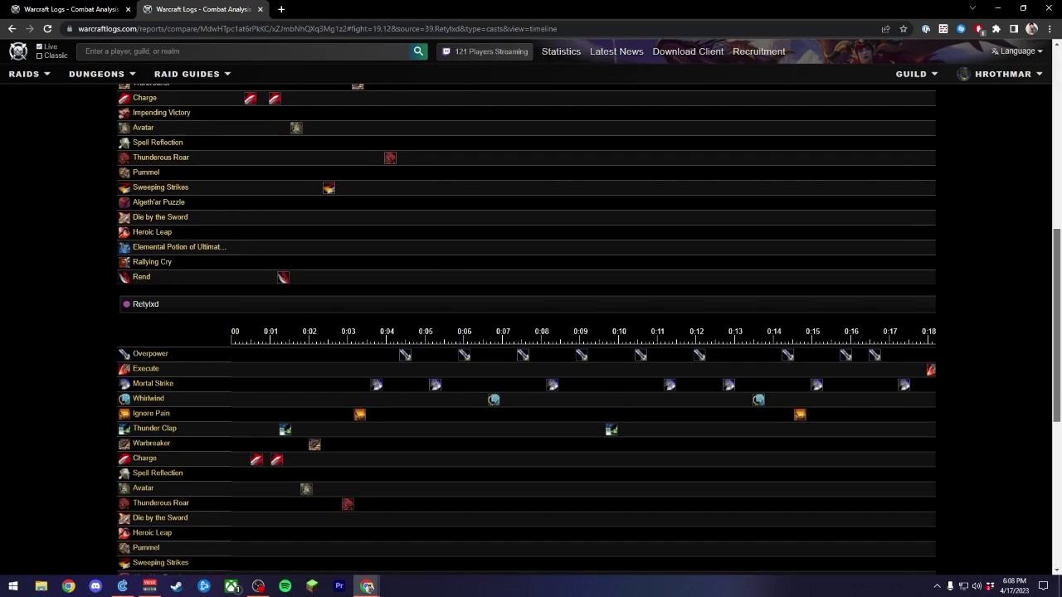
{"action": "scroll", "coordinate": [754, 426], "scroll_direction": "up", "scroll_amount": 3}
{"action": "scroll", "coordinate": [755, 426], "scroll_direction": "right", "scroll_amount": 5}
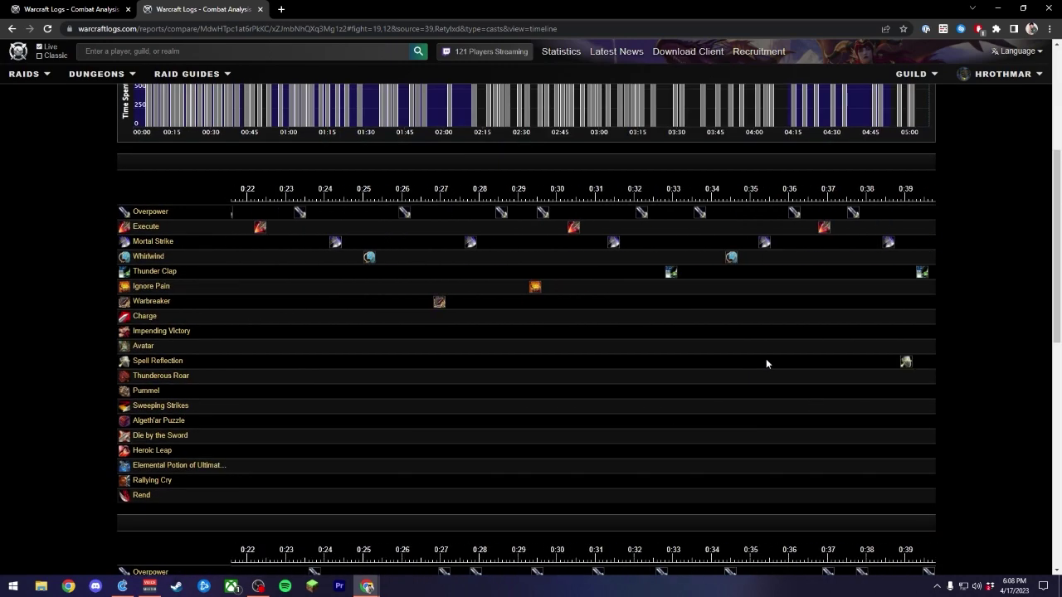
{"action": "scroll", "coordinate": [766, 363], "scroll_direction": "down", "scroll_amount": 2}
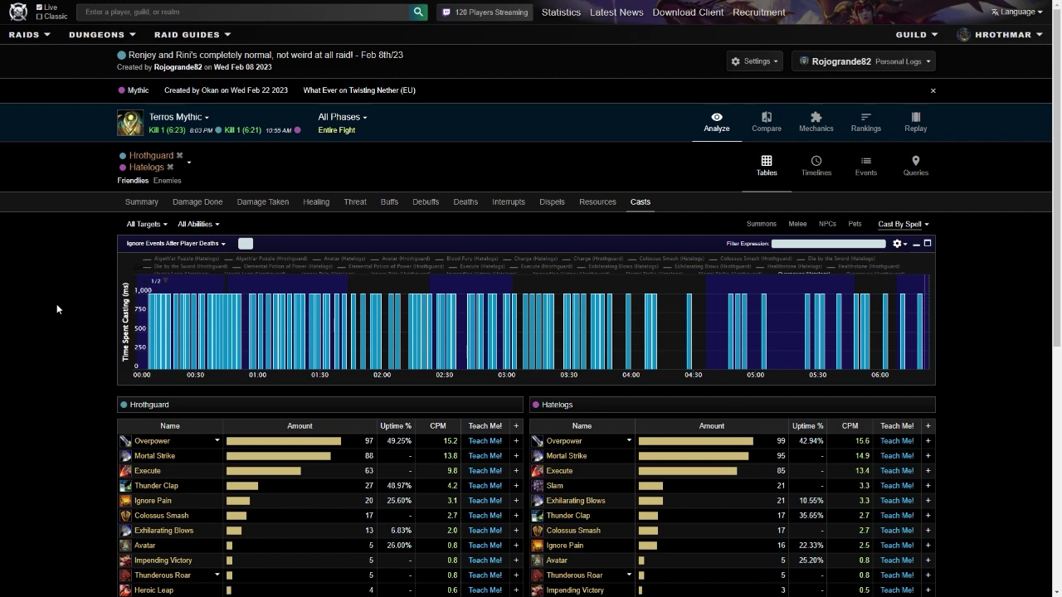
Step: Return to the Damage Done comparison for Terros and examine both players' DPS curves across the fight
{"action": "key", "text": "alt+Left"}
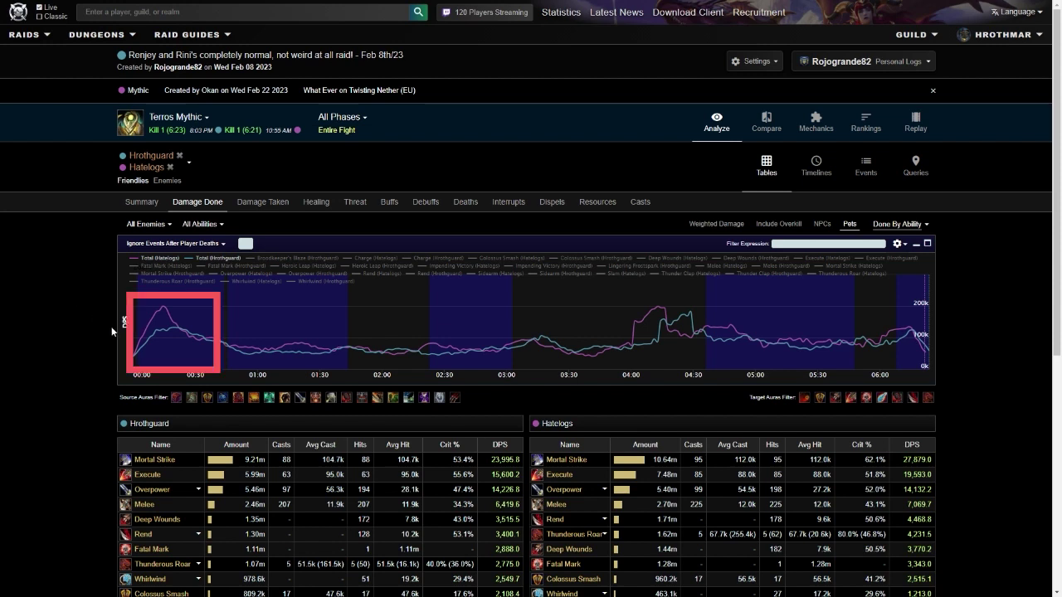
{"action": "mouse_move", "coordinate": [166, 316]}
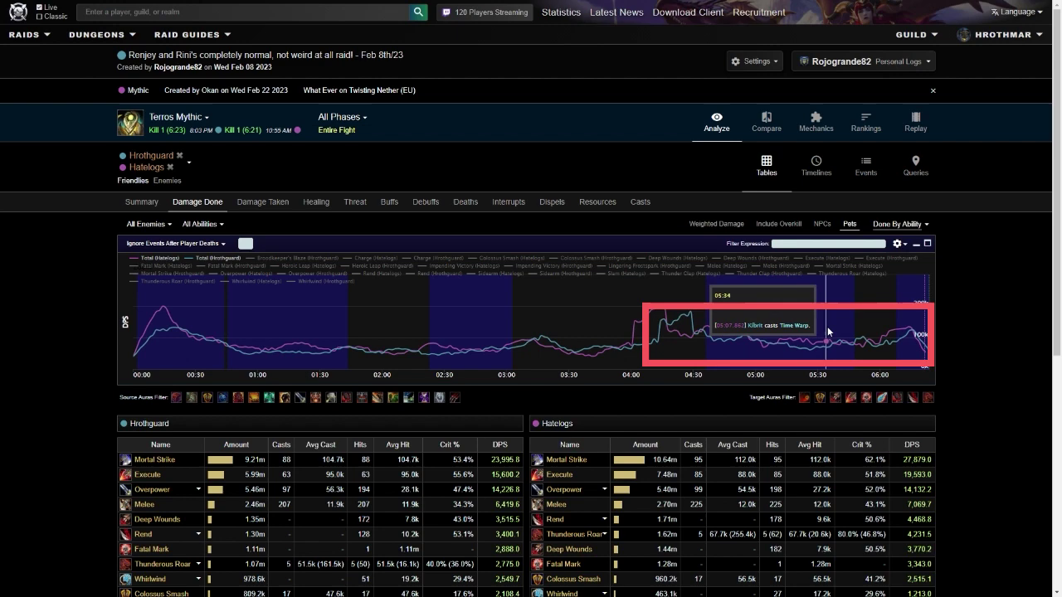
Step: Compare both players' total DPS and their cast counts per ability on Terros
{"action": "scroll", "coordinate": [975, 302], "scroll_direction": "down", "scroll_amount": 3}
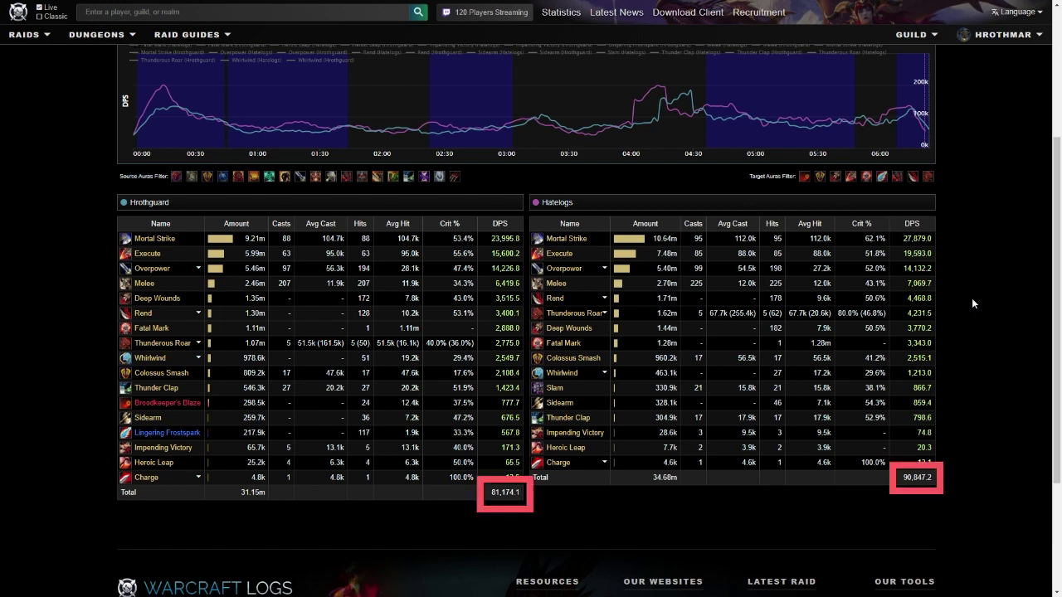
{"action": "left_click_drag", "start_coordinate": [490, 492], "coordinate": [520, 496]}
{"action": "left_click_drag", "start_coordinate": [902, 478], "coordinate": [932, 480]}
{"action": "left_click", "coordinate": [958, 492]}
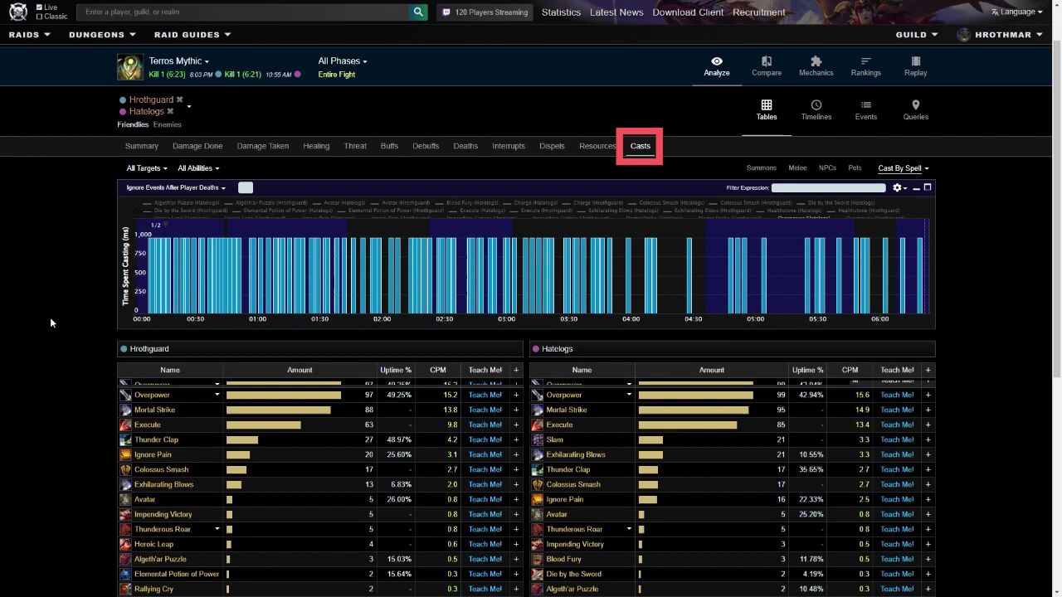
{"action": "scroll", "coordinate": [50, 317], "scroll_direction": "down", "scroll_amount": 1}
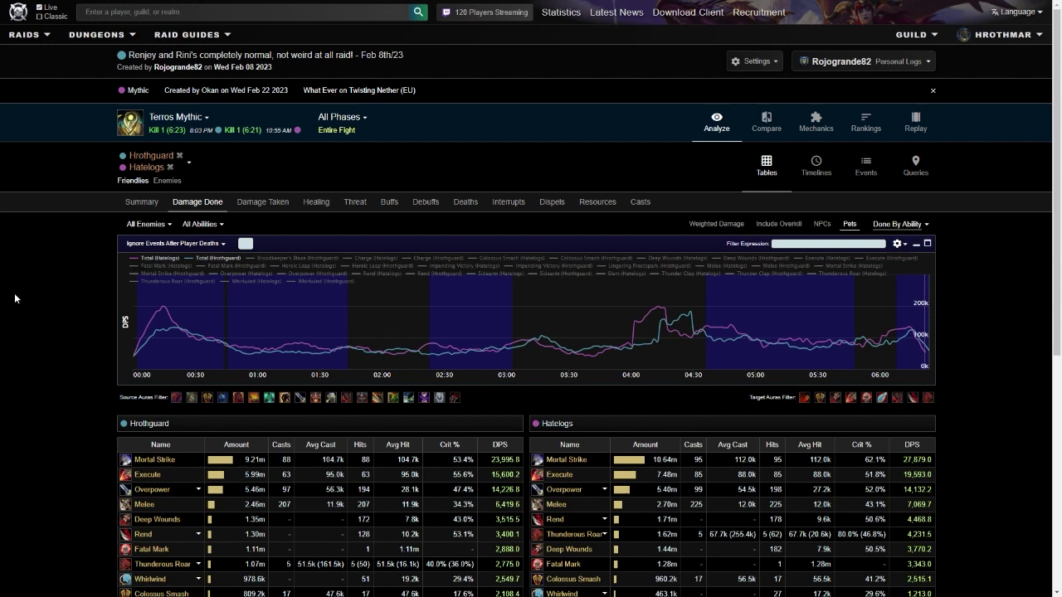
Step: Limit the Terros Damage Done comparison to 0:00-0:30 and examine both players' opening damage by ability
{"action": "mouse_move", "coordinate": [137, 346]}
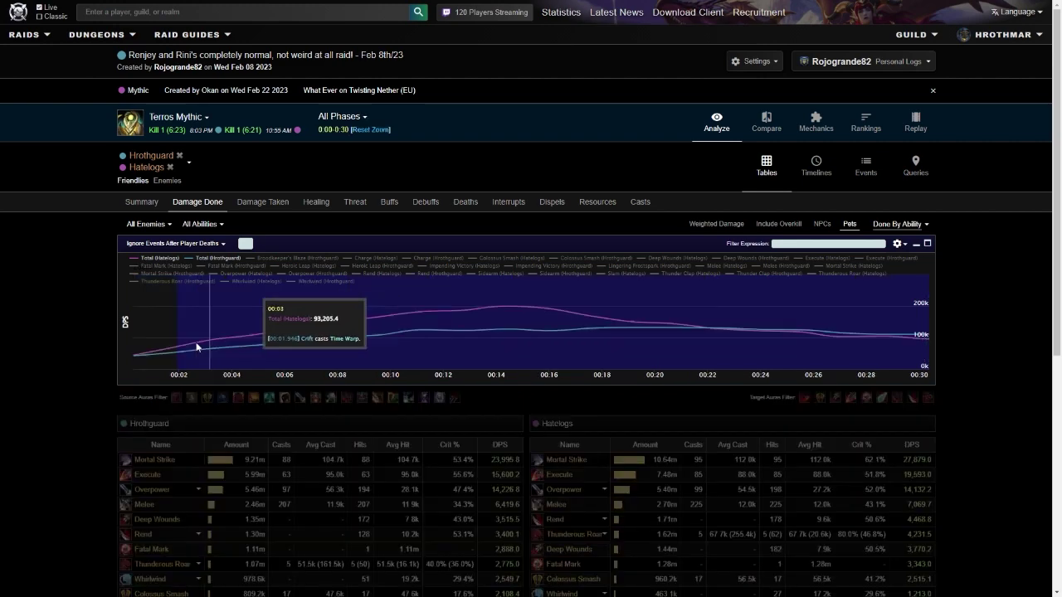
{"action": "scroll", "coordinate": [133, 353], "scroll_direction": "down", "scroll_amount": 2}
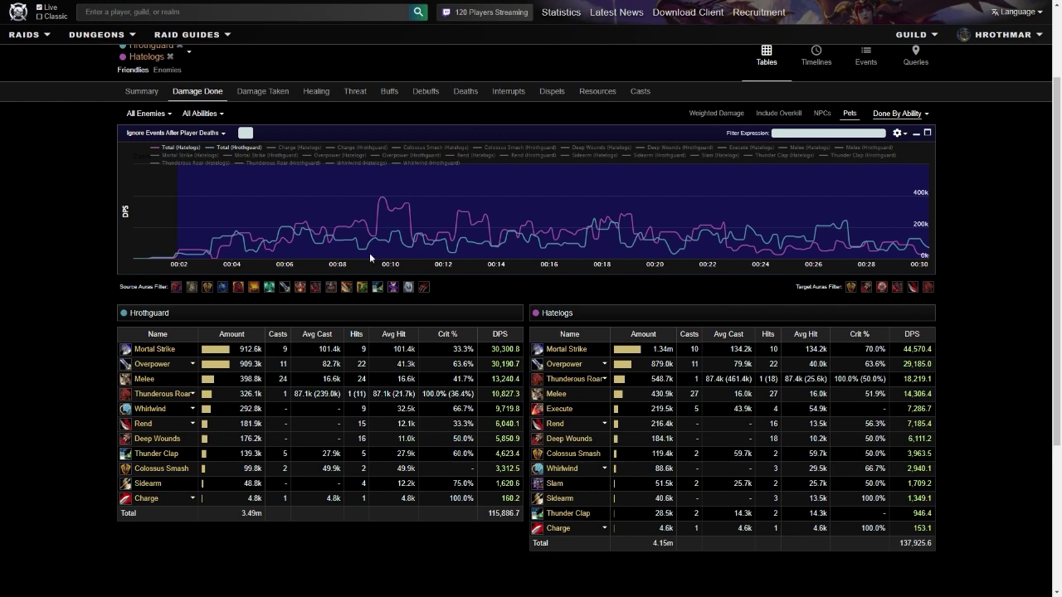
Step: Show the casts from 0:00-0:30 as timelines and compare both players' opening ability sequences
{"action": "left_click", "coordinate": [650, 98]}
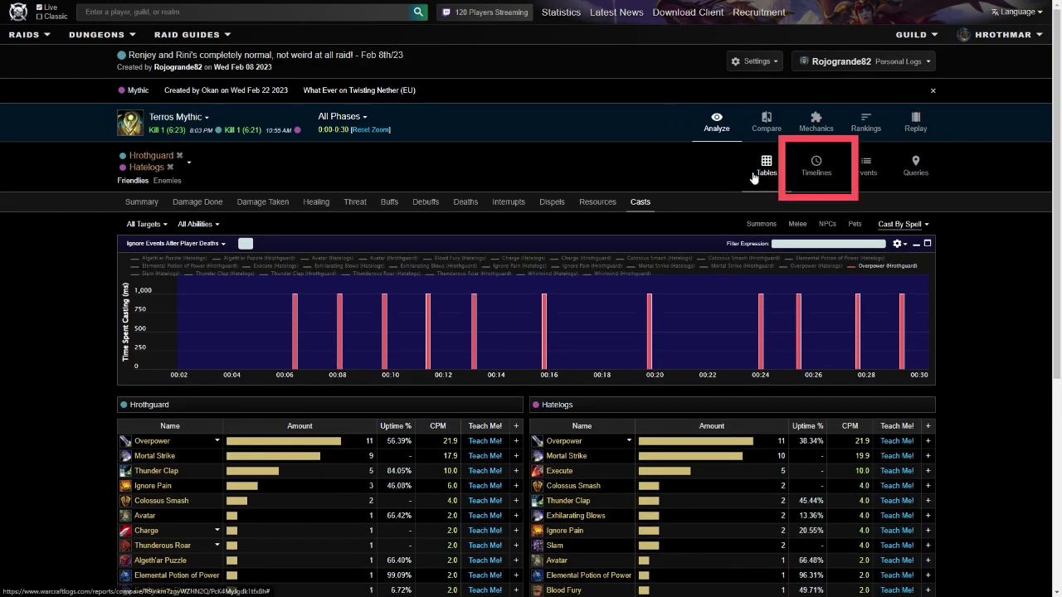
{"action": "left_click", "coordinate": [805, 176]}
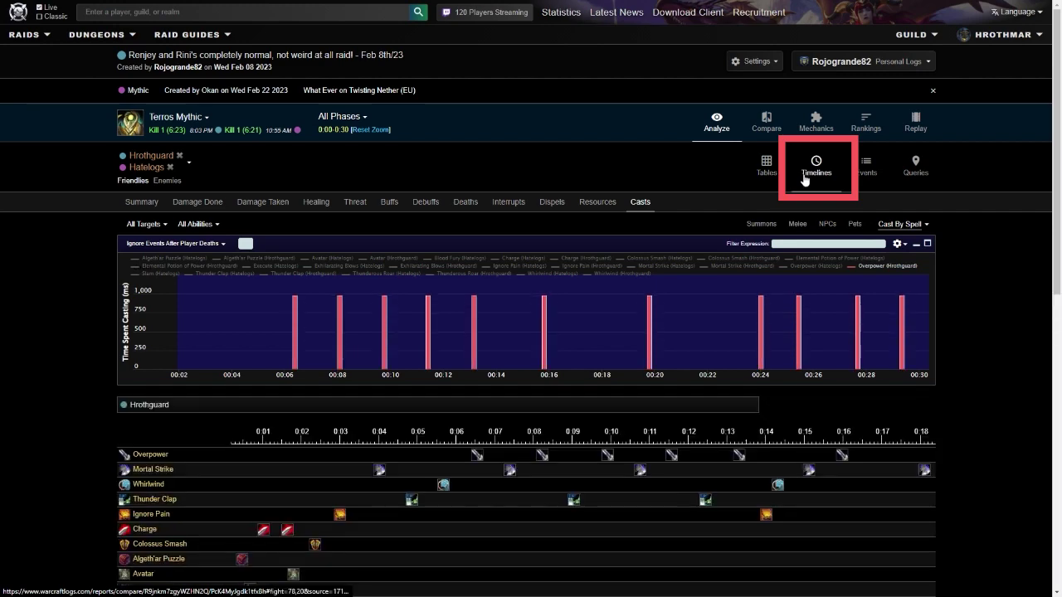
{"action": "scroll", "coordinate": [980, 248], "scroll_direction": "down", "scroll_amount": 5}
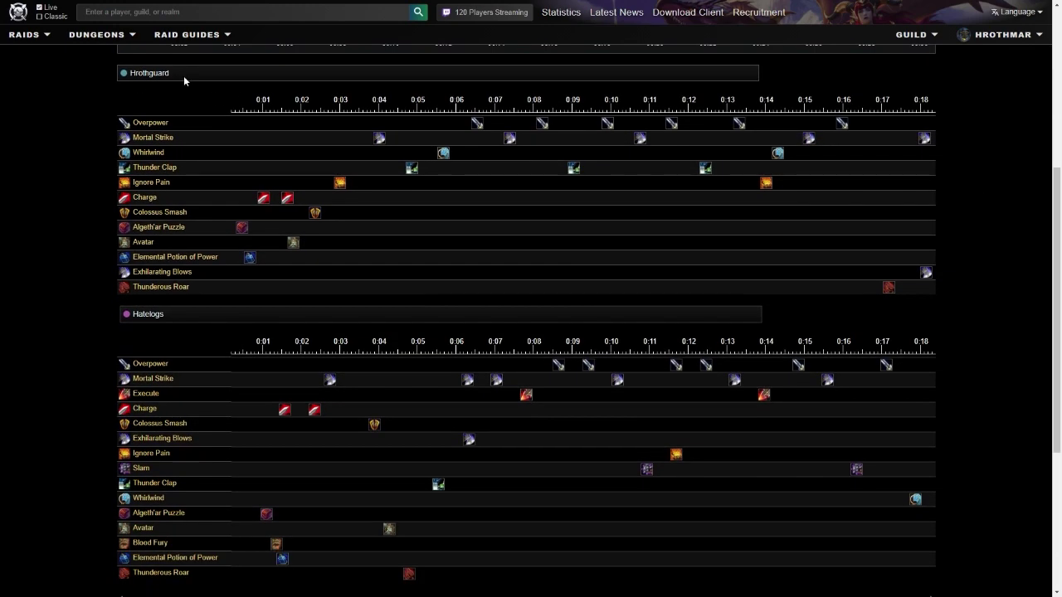
{"action": "left_click_drag", "start_coordinate": [170, 73], "coordinate": [129, 75]}
{"action": "left_click_drag", "start_coordinate": [166, 315], "coordinate": [133, 317]}
{"action": "scroll", "coordinate": [88, 288], "scroll_direction": "down", "scroll_amount": 1}
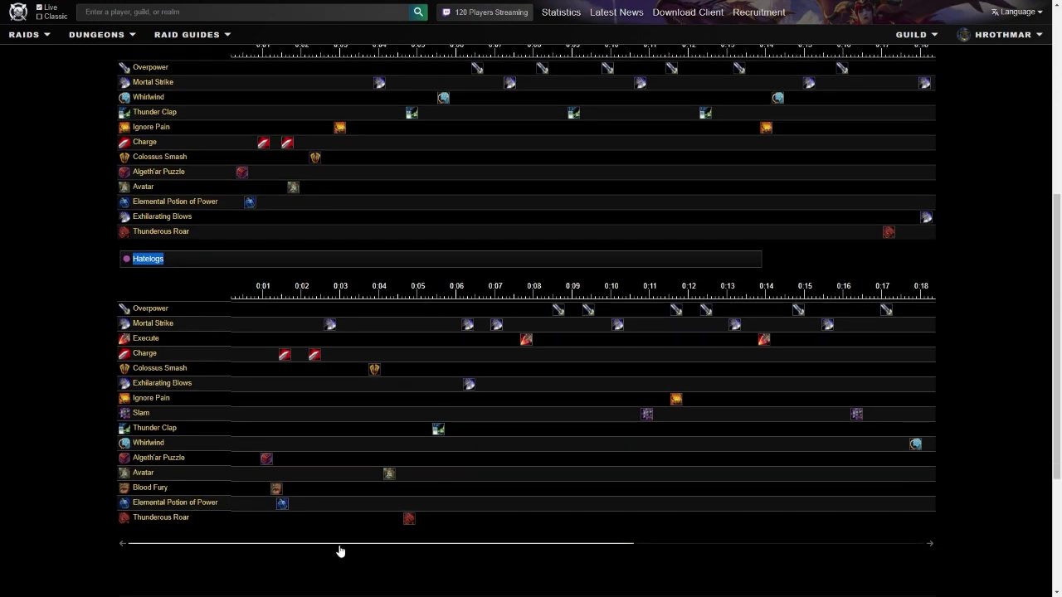
Step: Filter the 0:00-0:30 cast timelines on Terros to Execute and examine when each player casts it in the opener
{"action": "left_click_drag", "start_coordinate": [340, 551], "coordinate": [264, 522]}
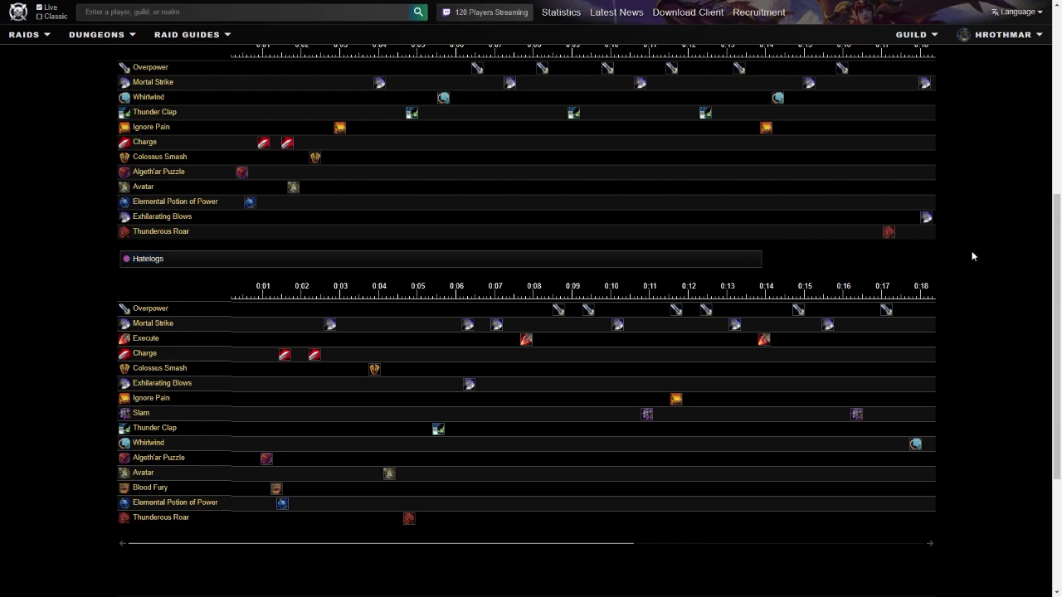
{"action": "scroll", "coordinate": [972, 254], "scroll_direction": "up", "scroll_amount": 5}
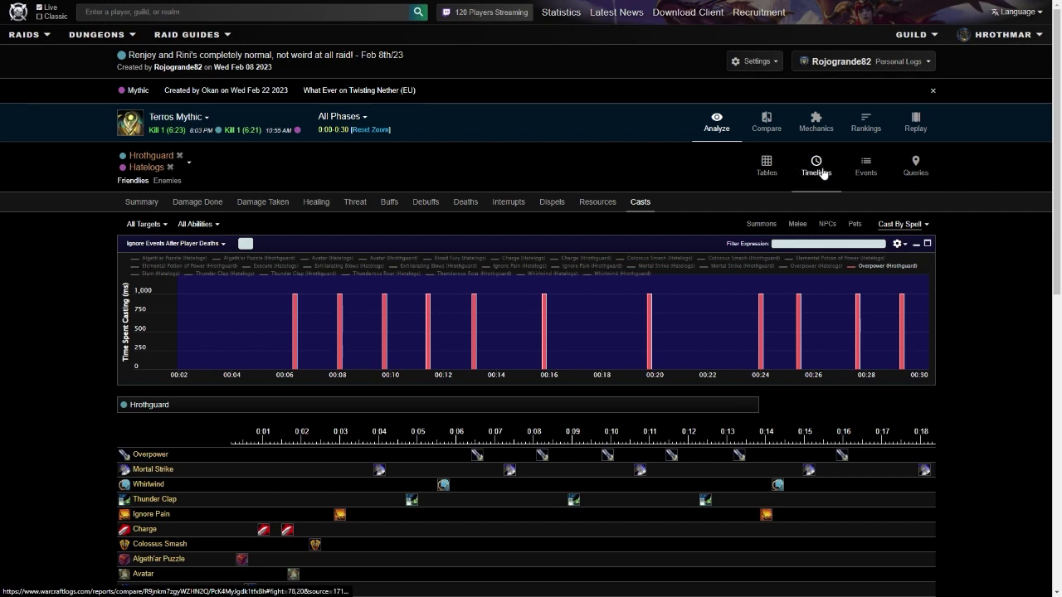
{"action": "scroll", "coordinate": [35, 347], "scroll_direction": "down", "scroll_amount": 2}
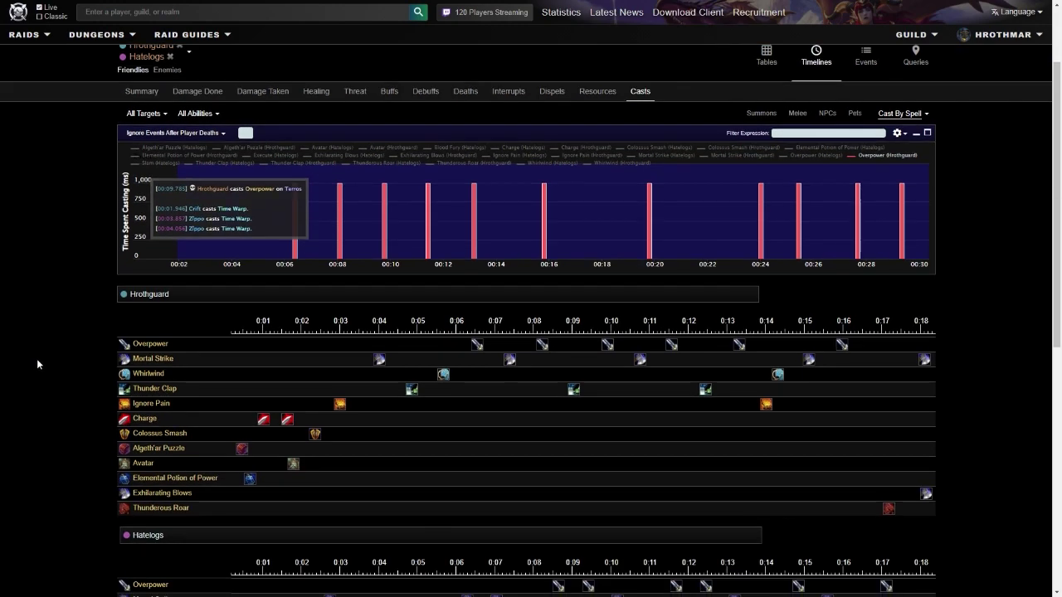
{"action": "scroll", "coordinate": [71, 396], "scroll_direction": "down", "scroll_amount": 4}
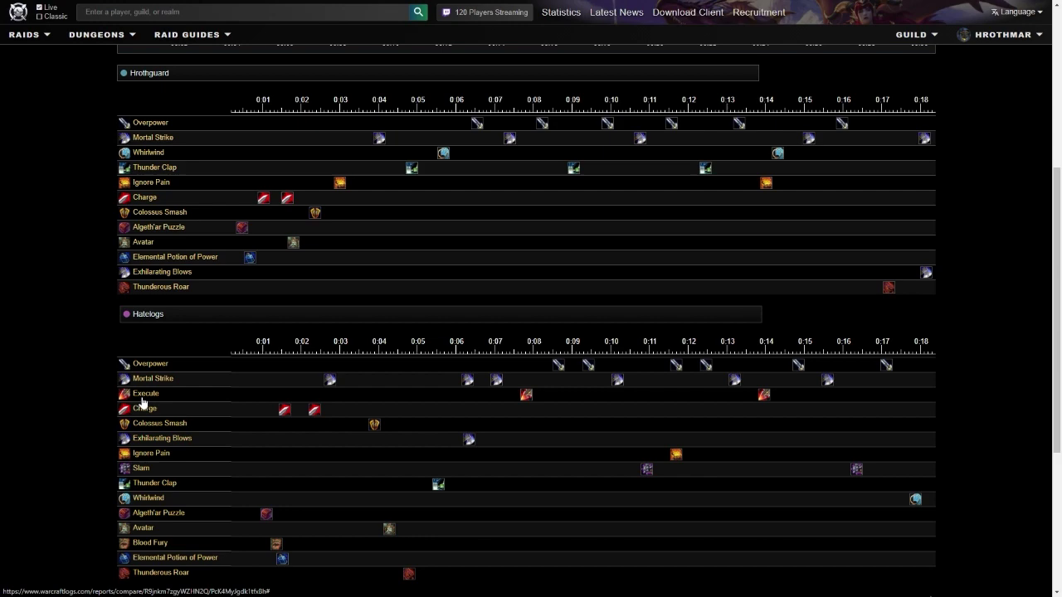
{"action": "left_click", "coordinate": [142, 406]}
{"action": "scroll", "coordinate": [156, 258], "scroll_direction": "up", "scroll_amount": 2}
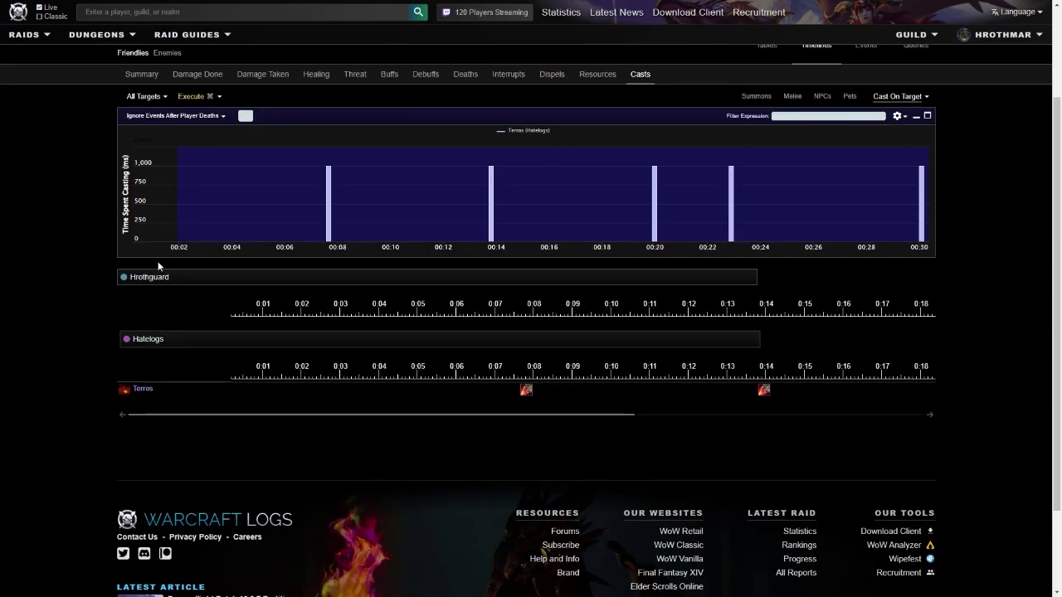
{"action": "left_click_drag", "start_coordinate": [238, 418], "coordinate": [837, 404]}
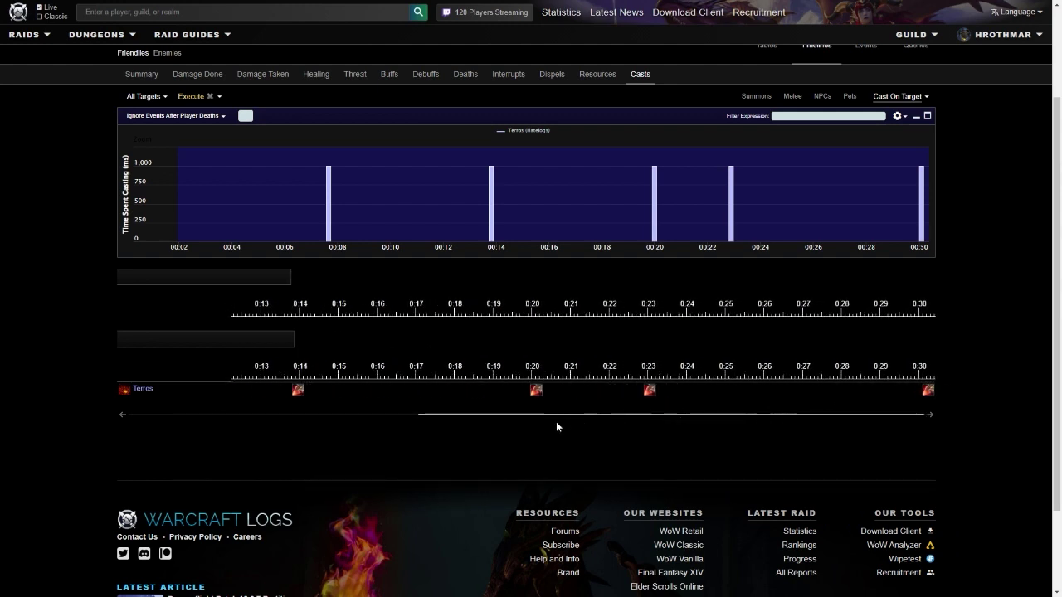
{"action": "left_click_drag", "start_coordinate": [532, 422], "coordinate": [299, 397]}
Step: Reset the time range to the entire Terros fight and compare when each player casts their first Execute
{"action": "scroll", "coordinate": [367, 175], "scroll_direction": "up", "scroll_amount": 2}
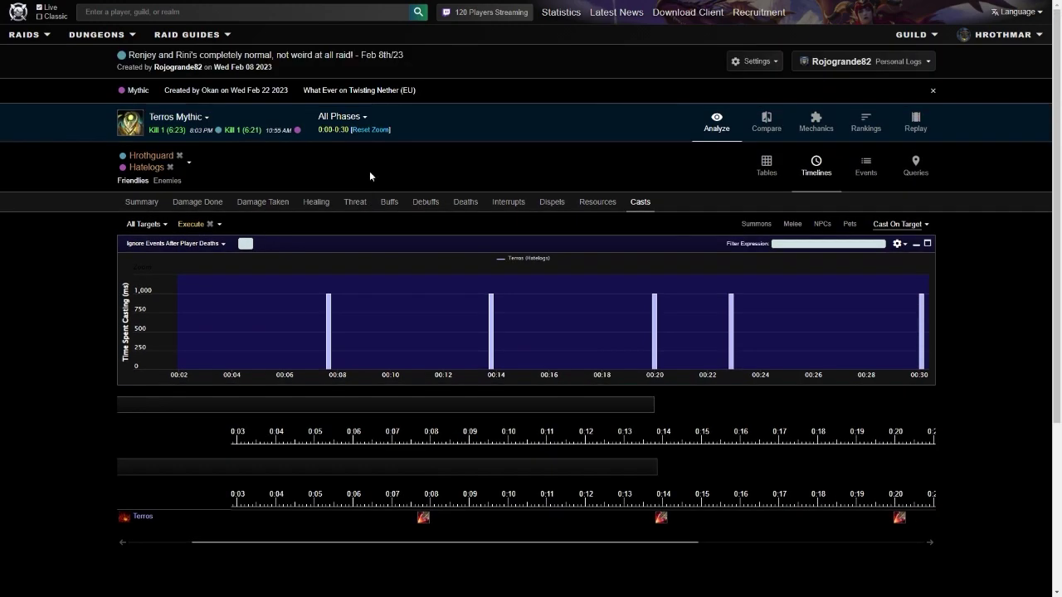
{"action": "left_click", "coordinate": [375, 130]}
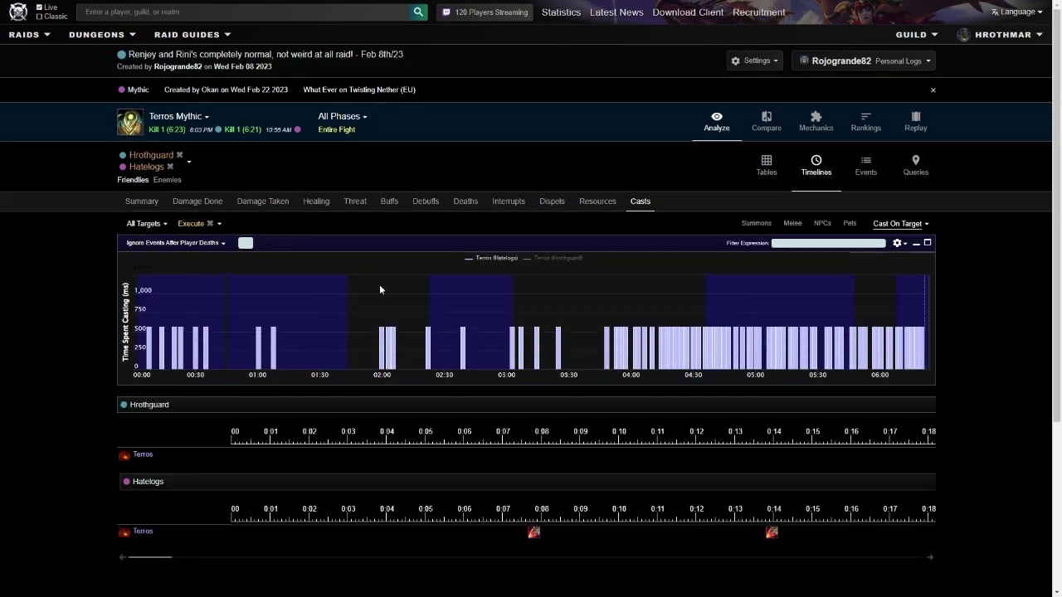
{"action": "scroll", "coordinate": [380, 284], "scroll_direction": "down", "scroll_amount": 2}
{"action": "left_click_drag", "start_coordinate": [148, 446], "coordinate": [495, 434]}
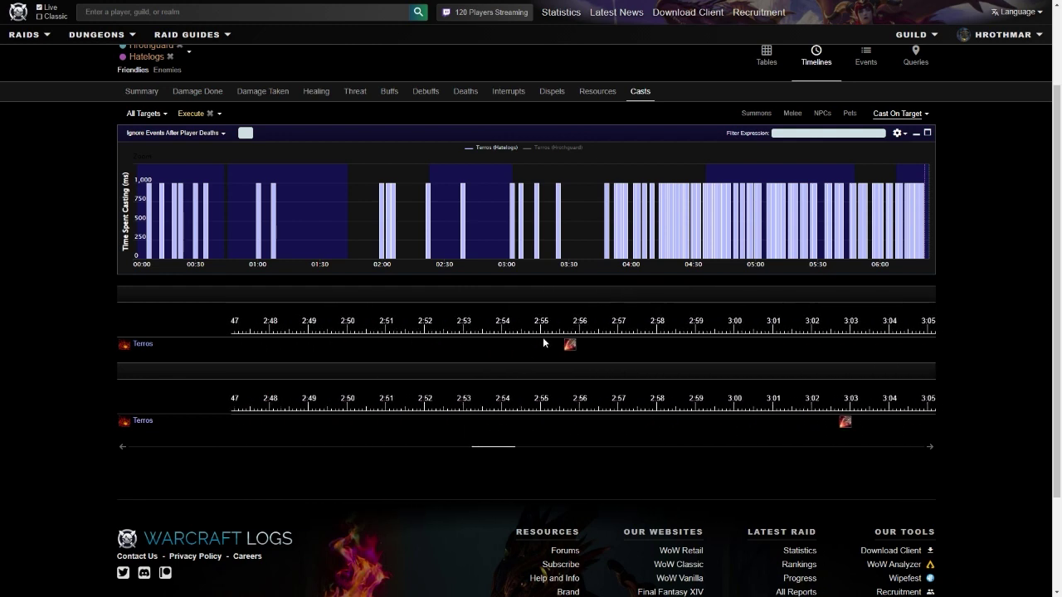
{"action": "mouse_move", "coordinate": [576, 344]}
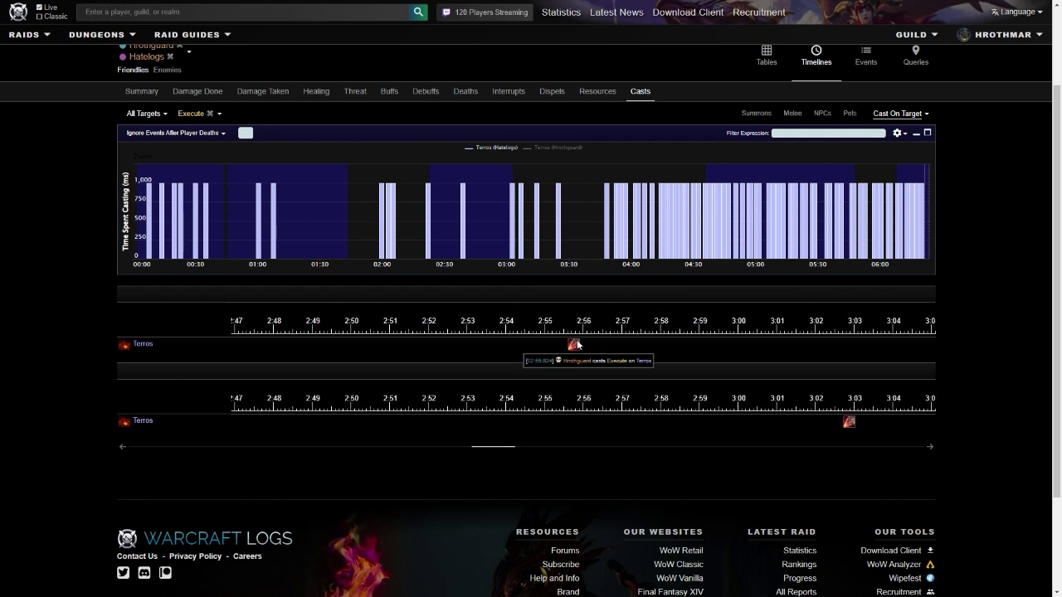
{"action": "left_click_drag", "start_coordinate": [481, 449], "coordinate": [158, 448]}
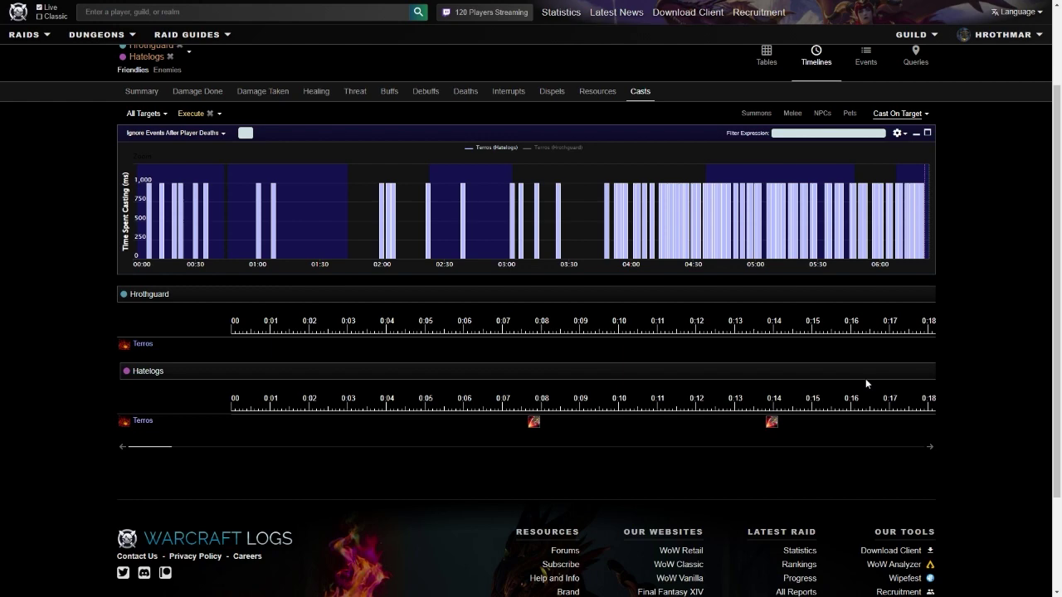
{"action": "mouse_move", "coordinate": [913, 216]}
Step: Show both players' buffs as timelines, isolate Sudden Death and examine how long each proc is held during the first minute
{"action": "scroll", "coordinate": [914, 254], "scroll_direction": "up", "scroll_amount": 2}
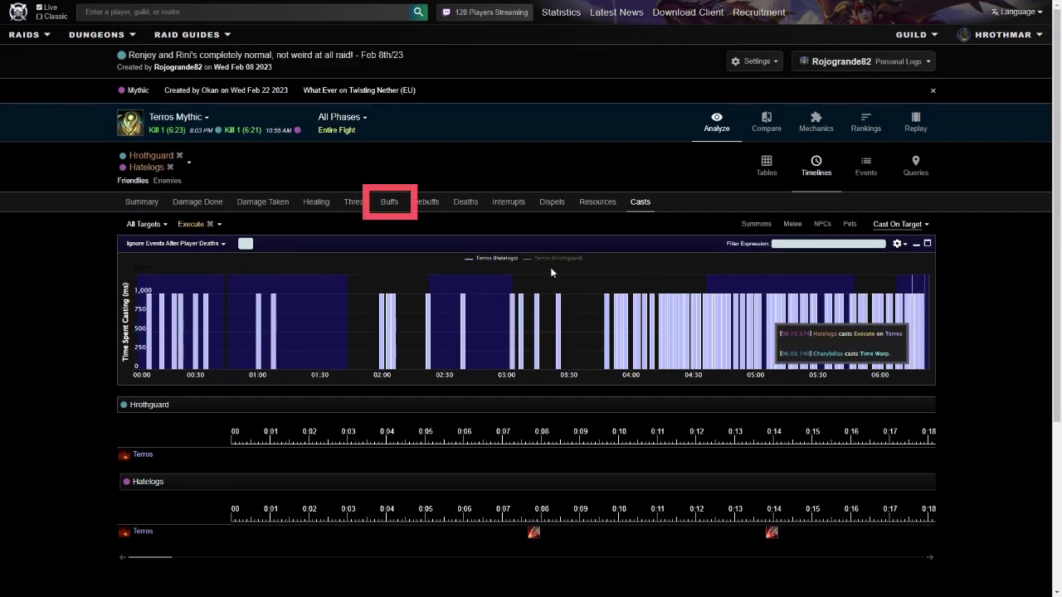
{"action": "left_click", "coordinate": [386, 204]}
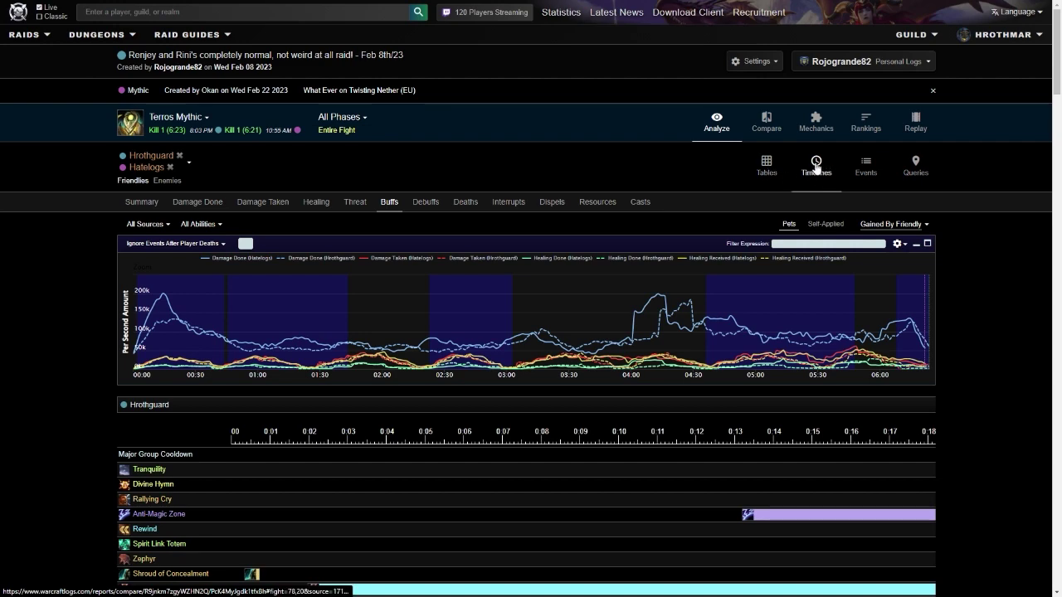
{"action": "left_click", "coordinate": [816, 167]}
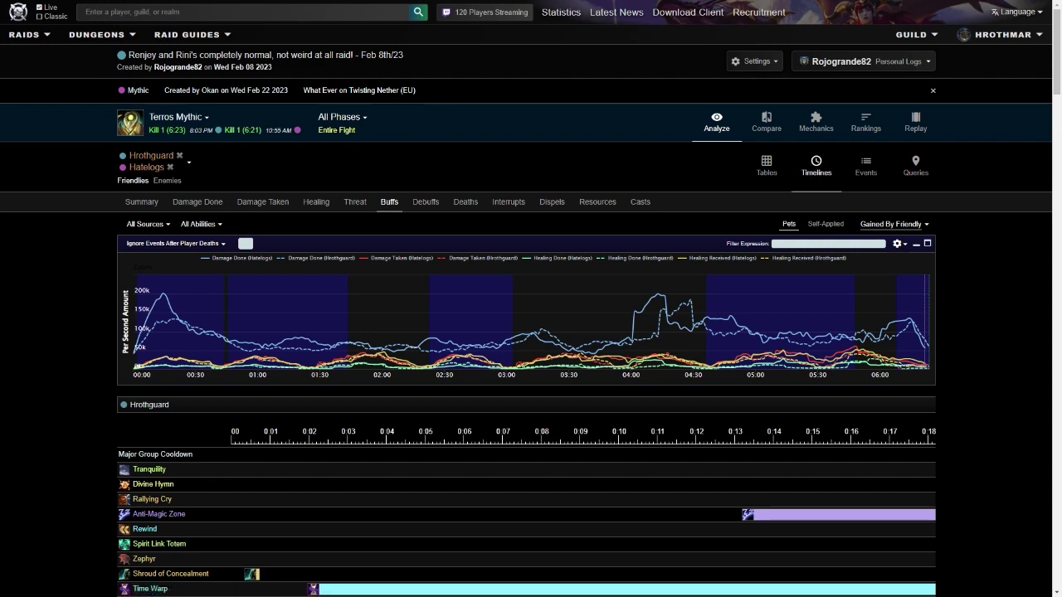
{"action": "scroll", "coordinate": [178, 301], "scroll_direction": "down", "scroll_amount": 5}
{"action": "key", "text": "ctrl+f"}
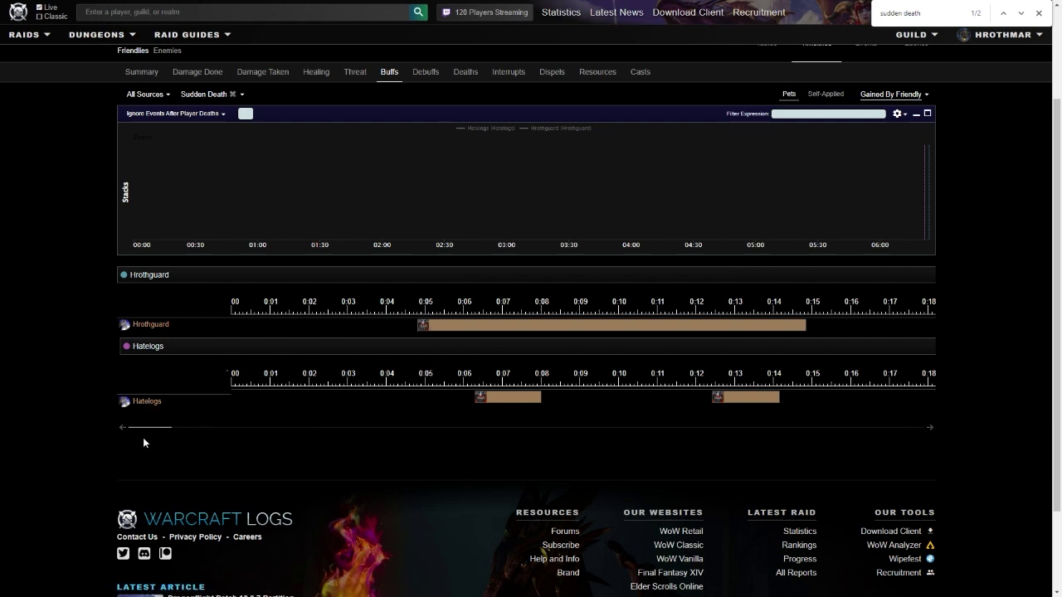
{"action": "left_click_drag", "start_coordinate": [142, 427], "coordinate": [244, 419]}
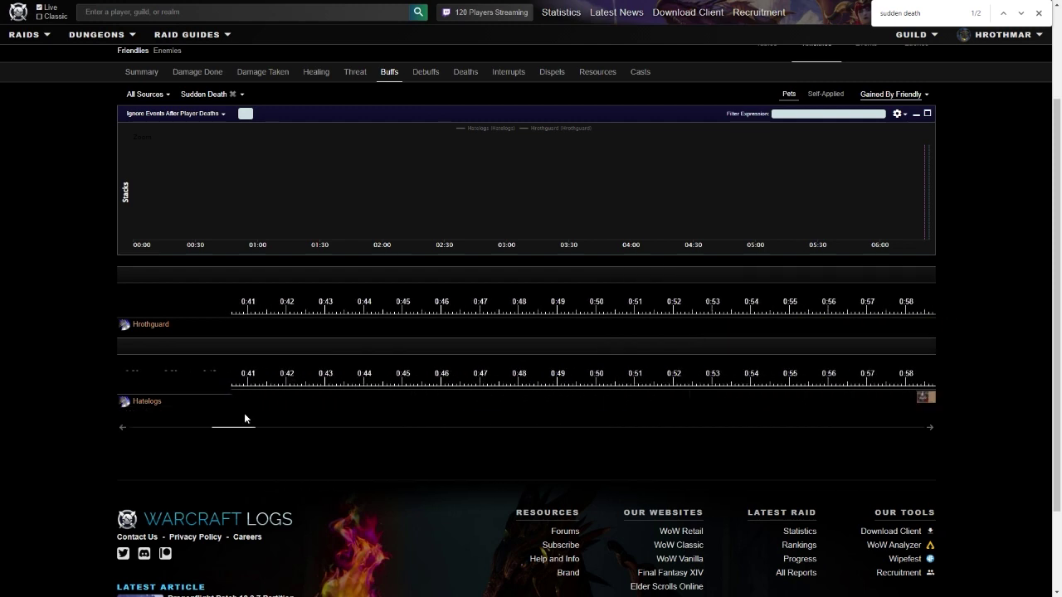
{"action": "scroll", "coordinate": [299, 331], "scroll_direction": "left", "scroll_amount": 3}
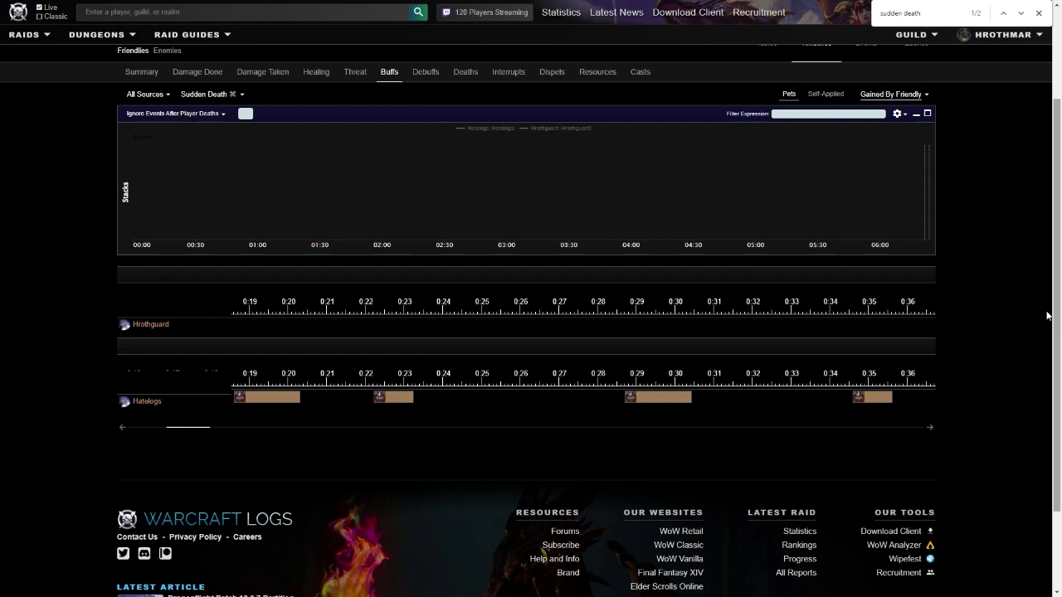
Step: Compare both players' Sudden Death counts and uptimes in table form, and return to the Damage Done by ability comparison
{"action": "scroll", "coordinate": [1048, 315], "scroll_direction": "up", "scroll_amount": 2}
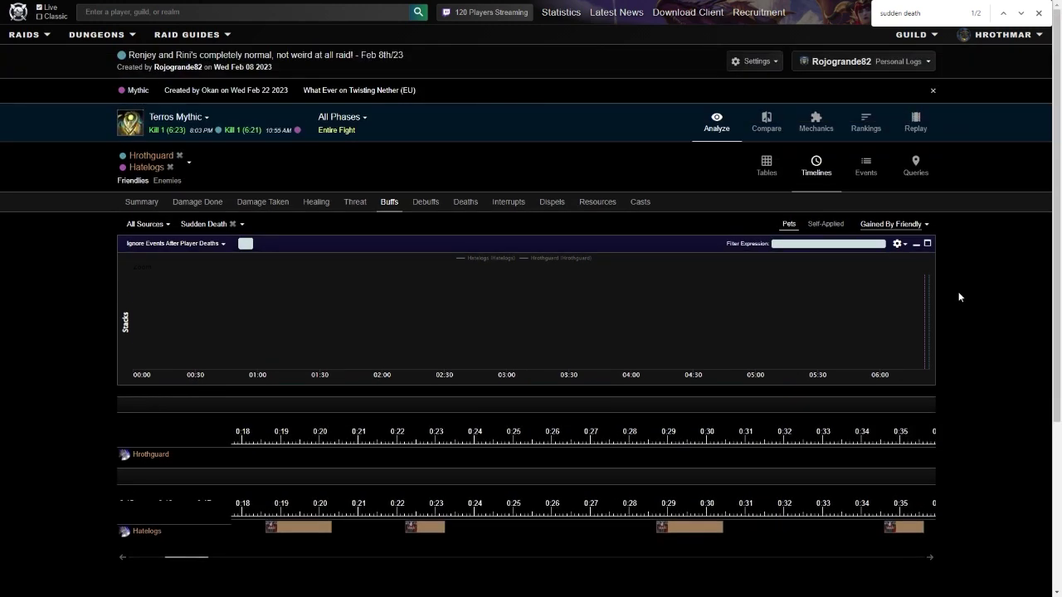
{"action": "left_click", "coordinate": [766, 169]}
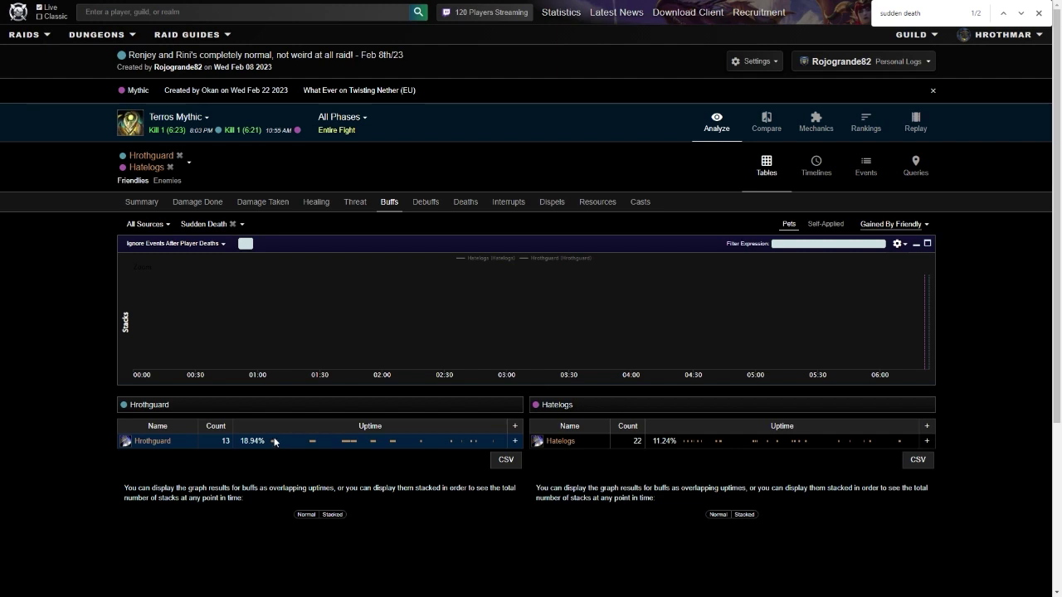
{"action": "double_click", "coordinate": [222, 442]}
{"action": "double_click", "coordinate": [637, 441]}
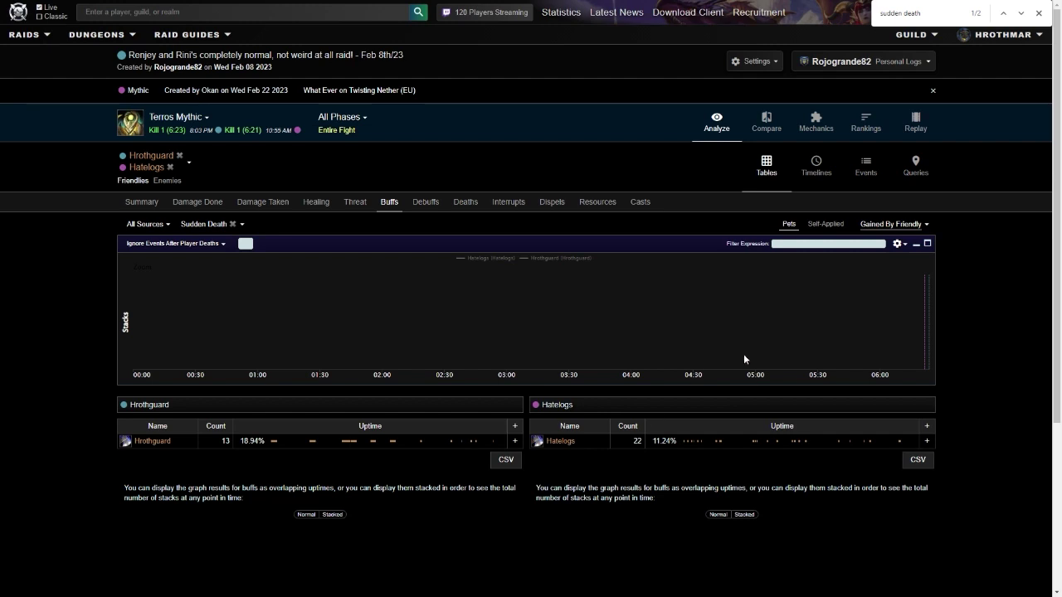
{"action": "key", "text": "alt+Left"}
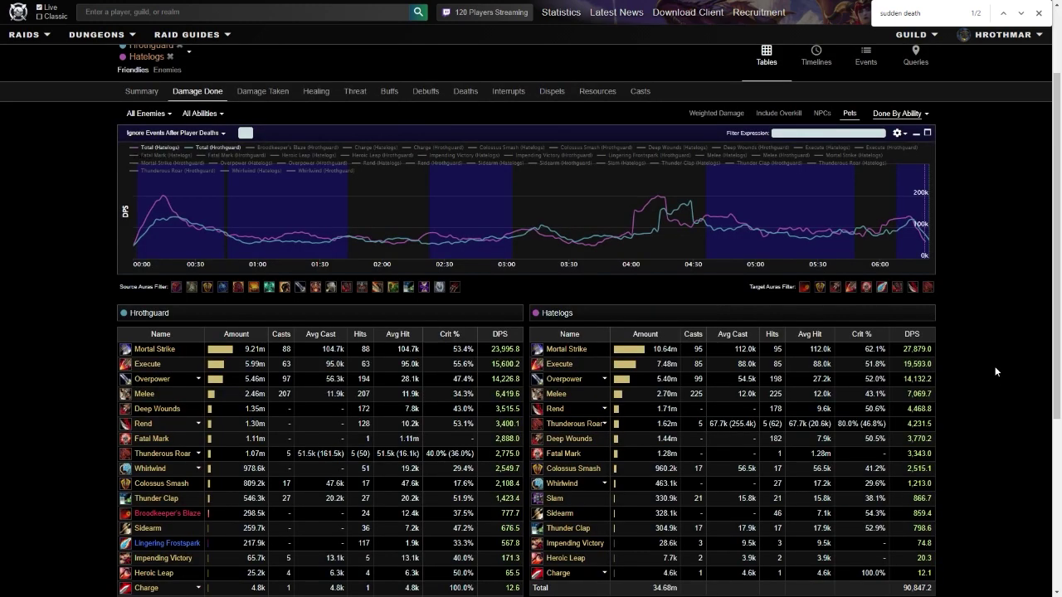